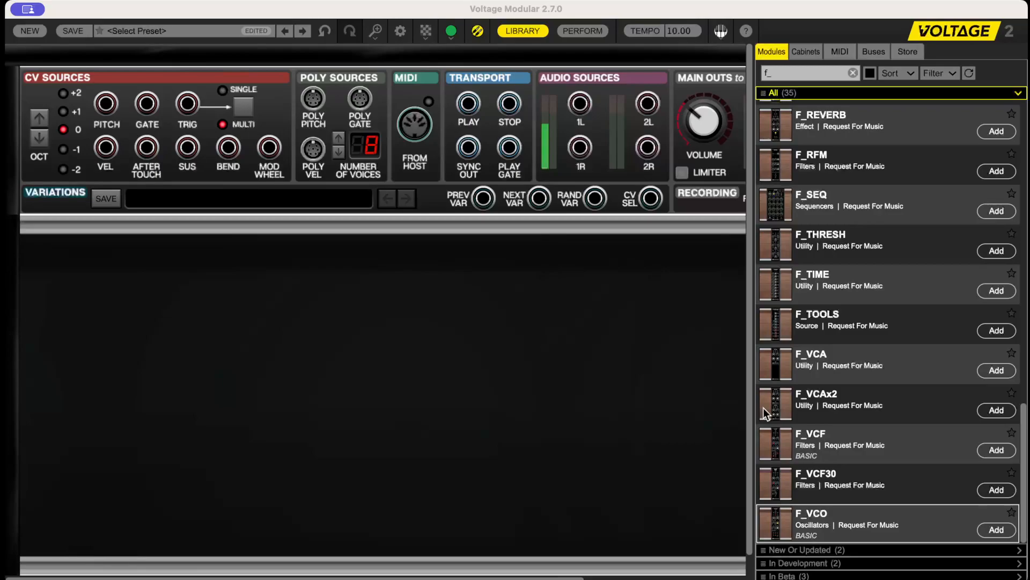
Step: Add an F_FOLDR module to the empty cabinet, leaving free space on either side of it
{"action": "scroll", "coordinate": [778, 386], "scroll_direction": "up", "scroll_amount": 10}
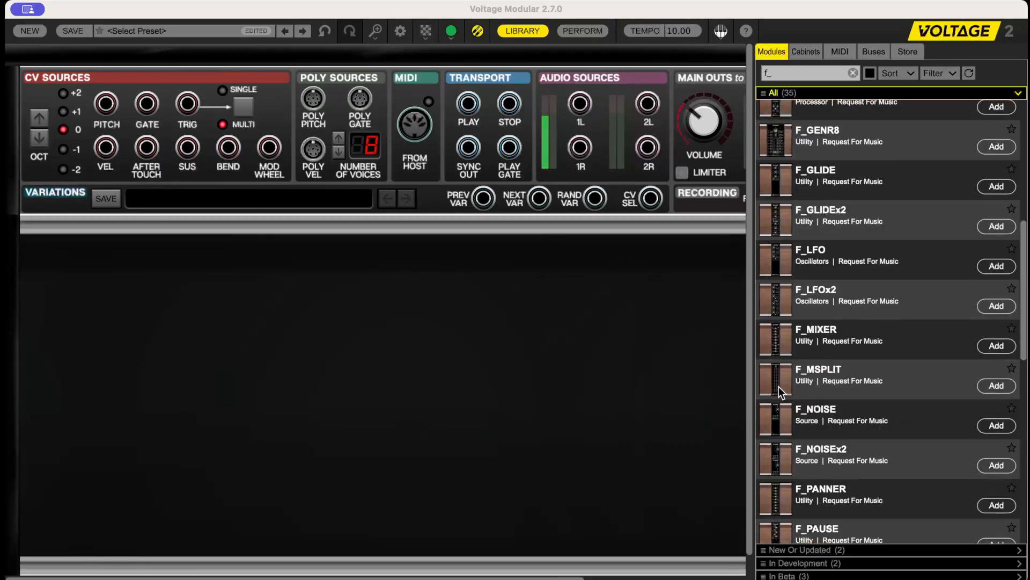
{"action": "scroll", "coordinate": [778, 386], "scroll_direction": "up", "scroll_amount": 2}
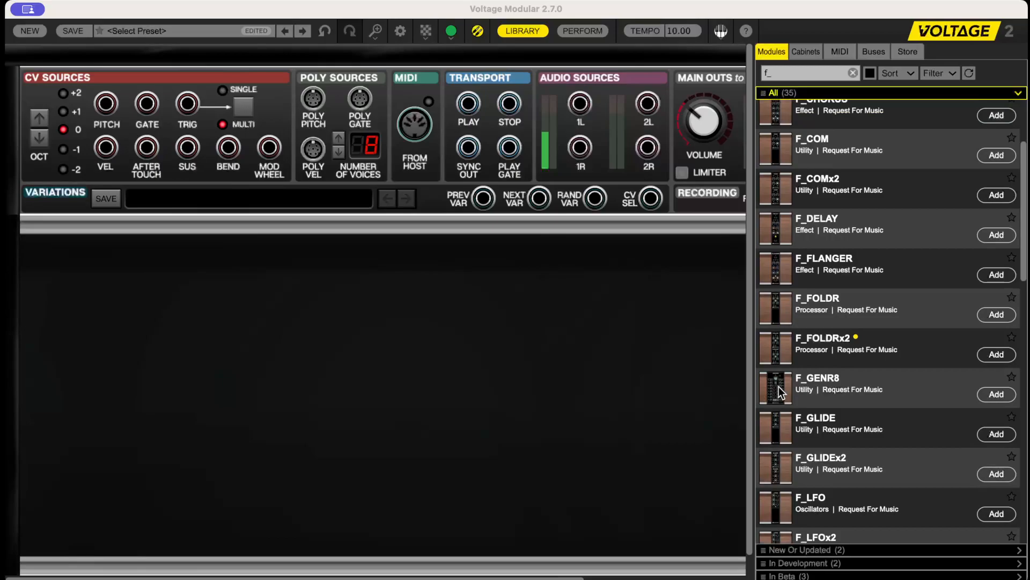
{"action": "left_click_drag", "start_coordinate": [811, 320], "coordinate": [307, 220]}
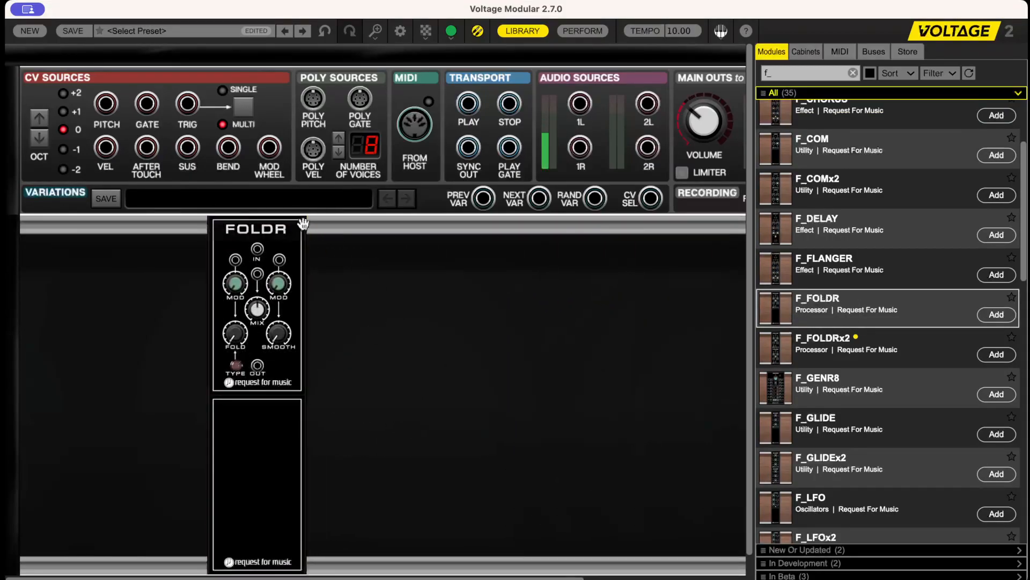
Step: Place an F_FOLDRx2 module beside the FOLDR module, then delete it from the cabinet
{"action": "left_click_drag", "start_coordinate": [774, 337], "coordinate": [401, 215]}
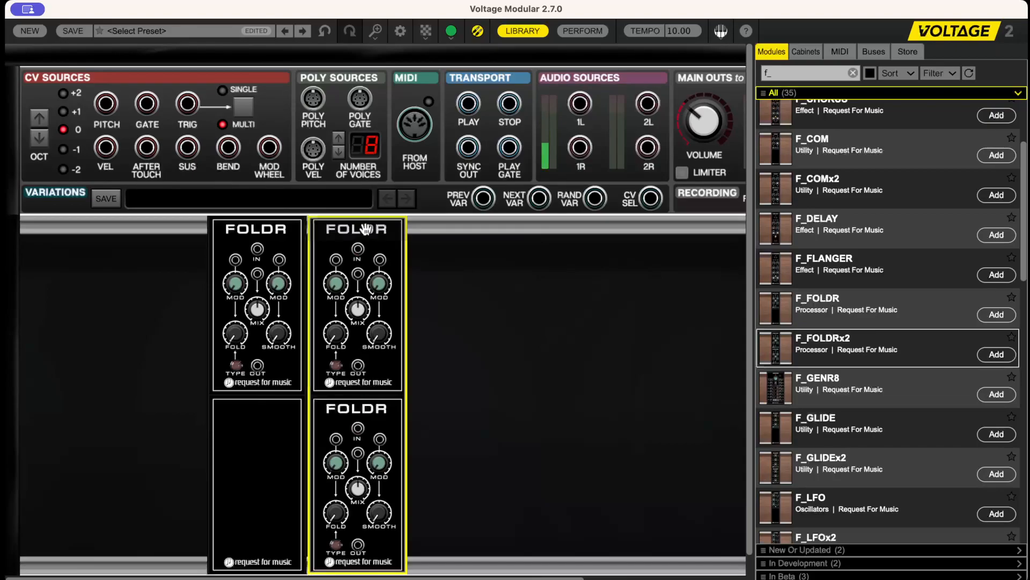
{"action": "key", "text": "Delete"}
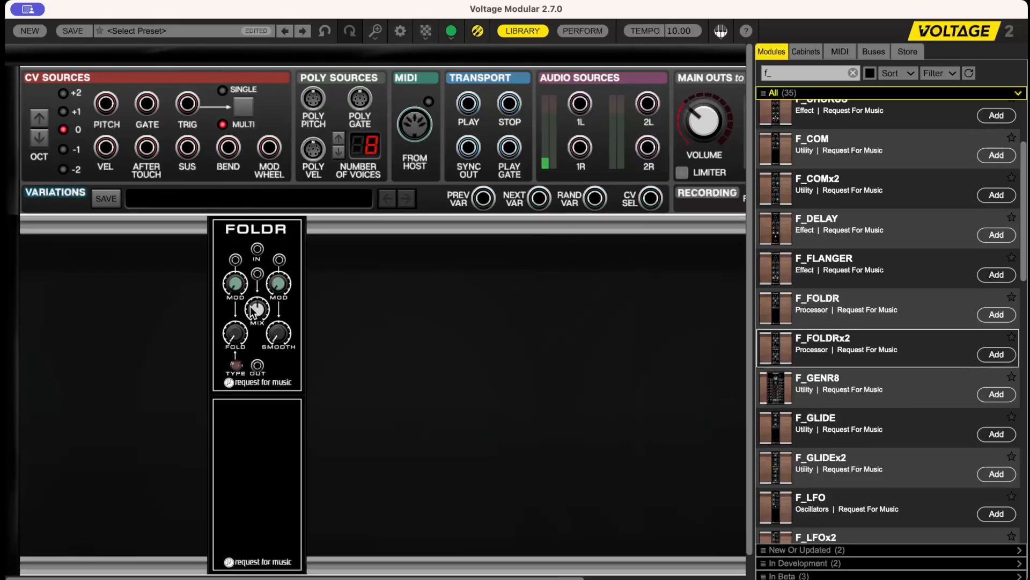
Step: Add an F_VCO module before the FOLDR module and an F_VCA module after it
{"action": "mouse_move", "coordinate": [251, 309]}
{"action": "scroll", "coordinate": [801, 374], "scroll_direction": "down", "scroll_amount": 10}
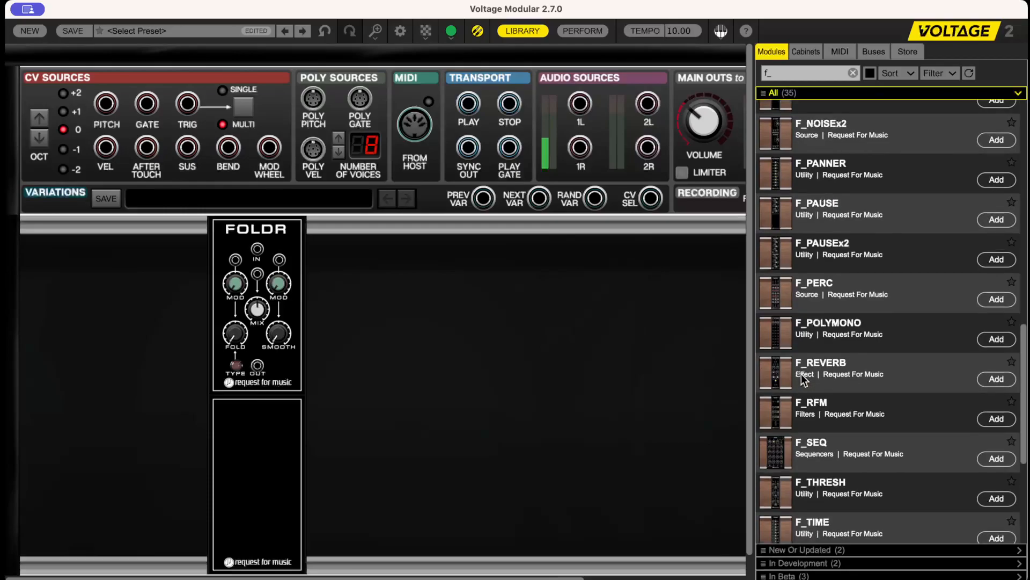
{"action": "left_click_drag", "start_coordinate": [806, 509], "coordinate": [197, 220]}
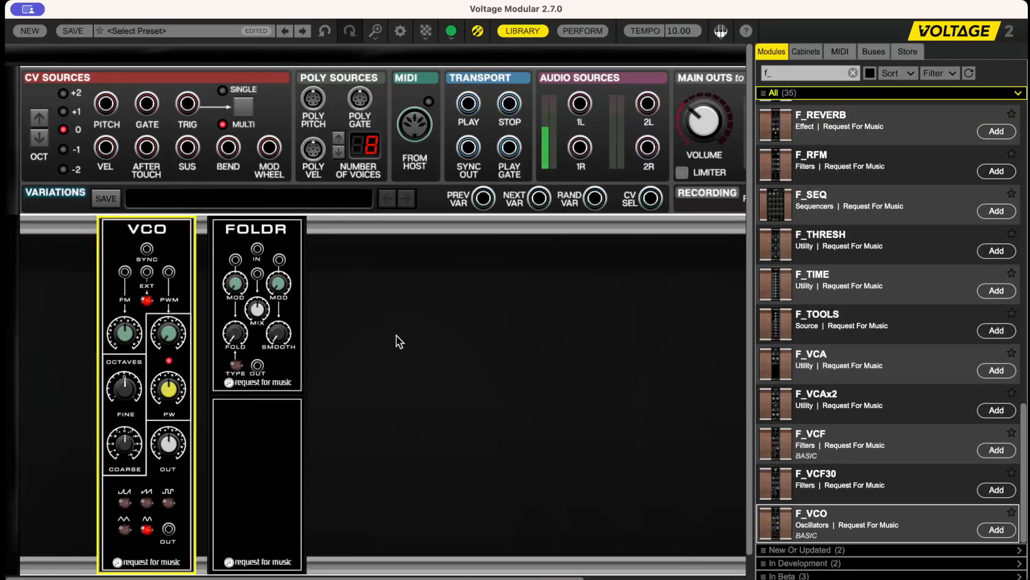
{"action": "left_click_drag", "start_coordinate": [793, 355], "coordinate": [414, 213]}
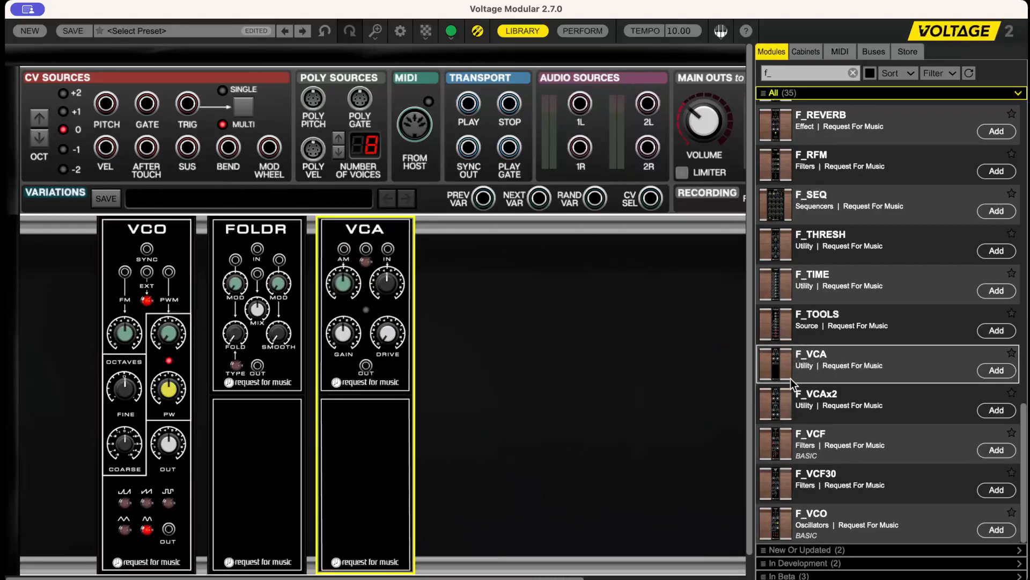
Step: Insert an F_ADSR module between the FOLDR and VCA modules
{"action": "scroll", "coordinate": [813, 236], "scroll_direction": "up", "scroll_amount": 5}
{"action": "scroll", "coordinate": [813, 236], "scroll_direction": "up", "scroll_amount": 5}
{"action": "left_click_drag", "start_coordinate": [779, 119], "coordinate": [363, 215]}
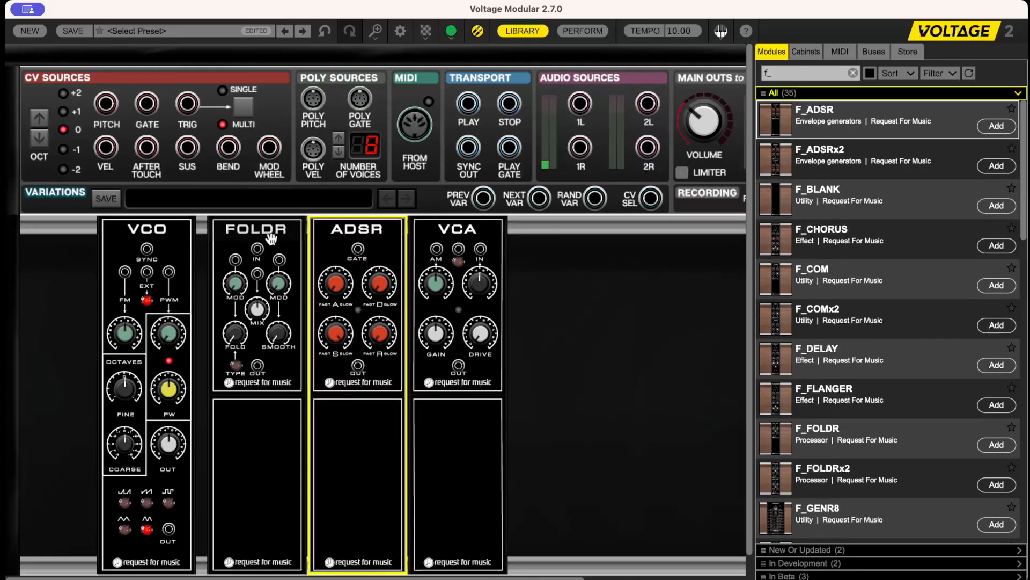
Step: Turn on Auto Align Left for the cabinet so the modules sit side by side
{"action": "right_click", "coordinate": [540, 289]}
{"action": "mouse_move", "coordinate": [446, 388]}
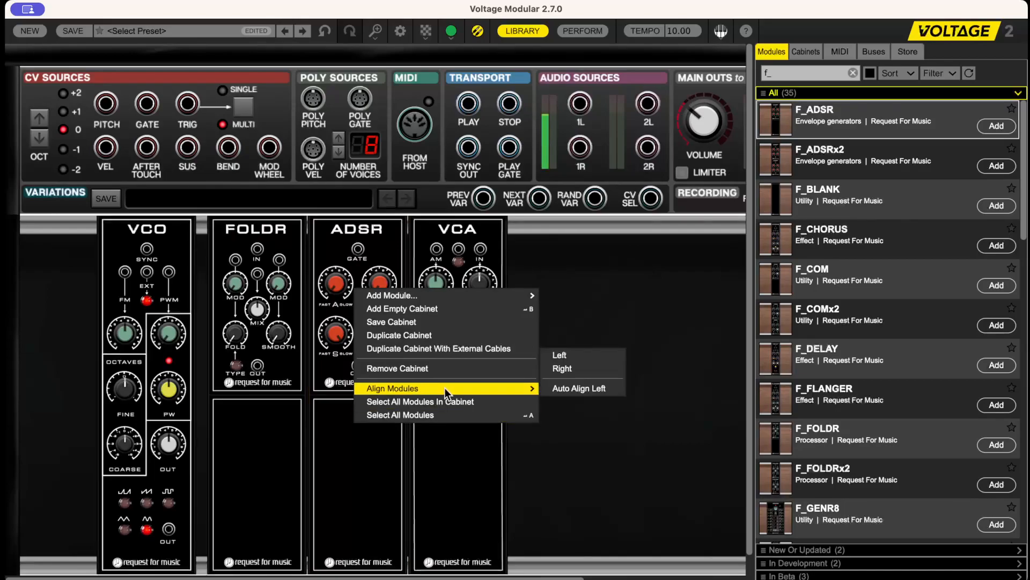
{"action": "left_click", "coordinate": [563, 388]}
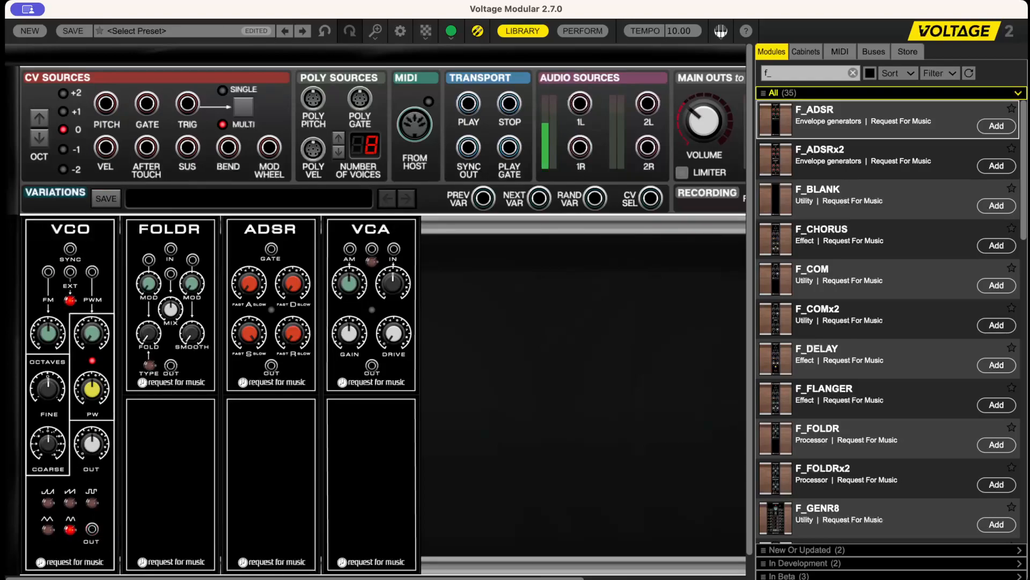
Step: Patch the VCO output to the FOLDR input and colour the cable grey
{"action": "left_click", "coordinate": [92, 530]}
{"action": "left_click_drag", "start_coordinate": [91, 531], "coordinate": [166, 250]}
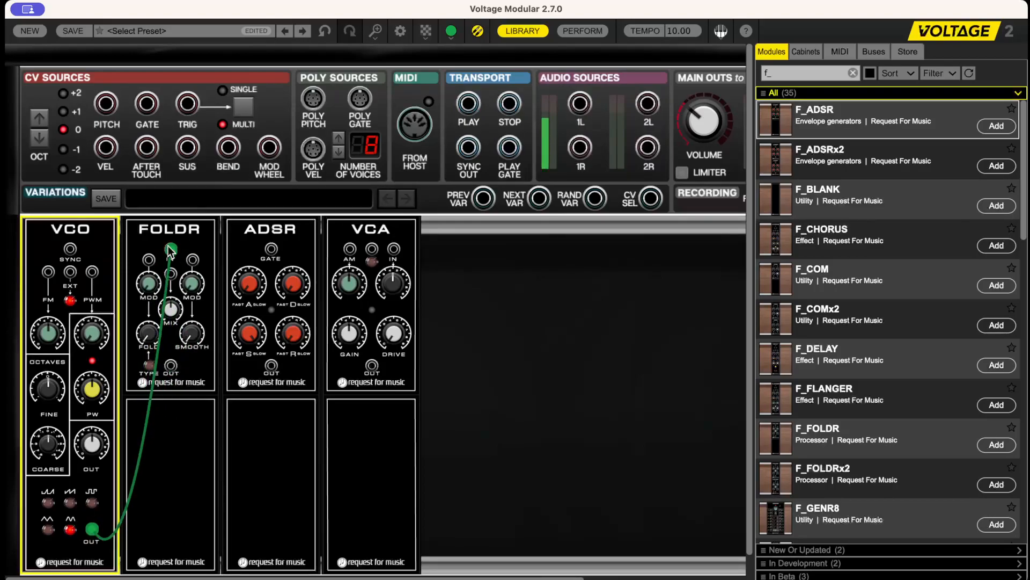
{"action": "right_click", "coordinate": [168, 250]}
{"action": "mouse_move", "coordinate": [222, 257]}
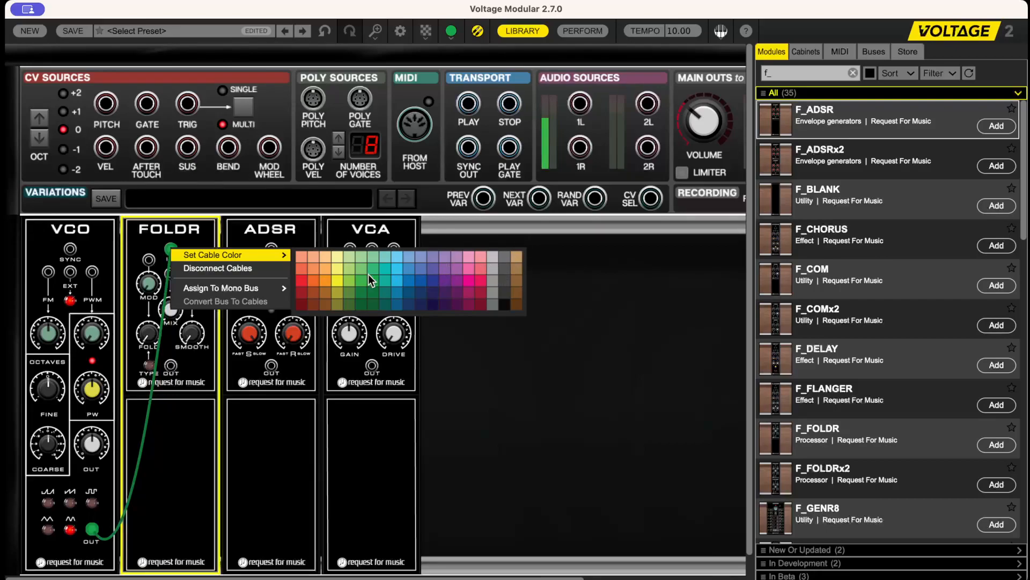
{"action": "left_click", "coordinate": [494, 256]}
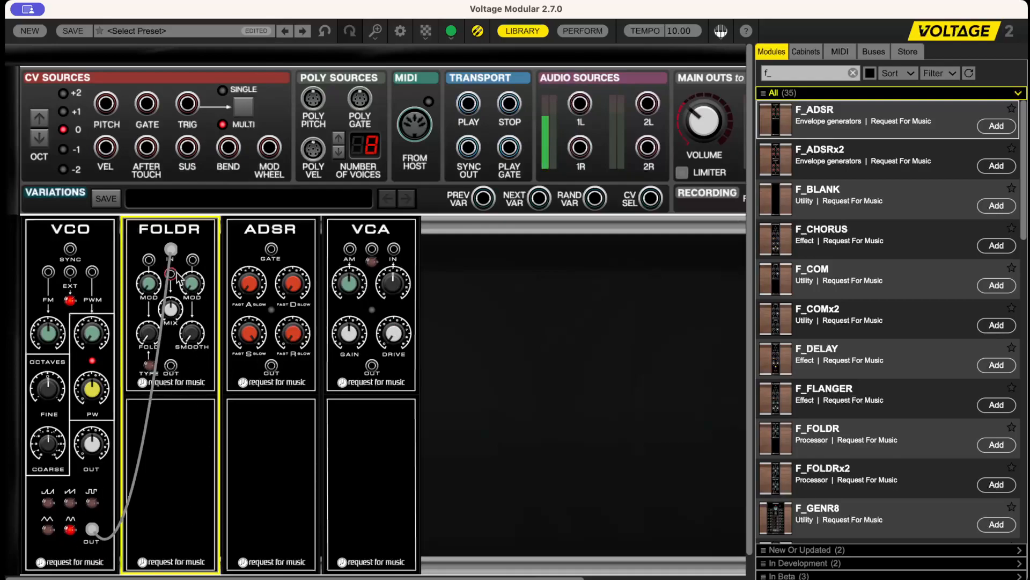
Step: Patch the FOLDR output to the VCA's IN jack and colour the cable orange
{"action": "left_click_drag", "start_coordinate": [170, 365], "coordinate": [393, 250]}
{"action": "right_click", "coordinate": [394, 252]}
{"action": "mouse_move", "coordinate": [437, 257]}
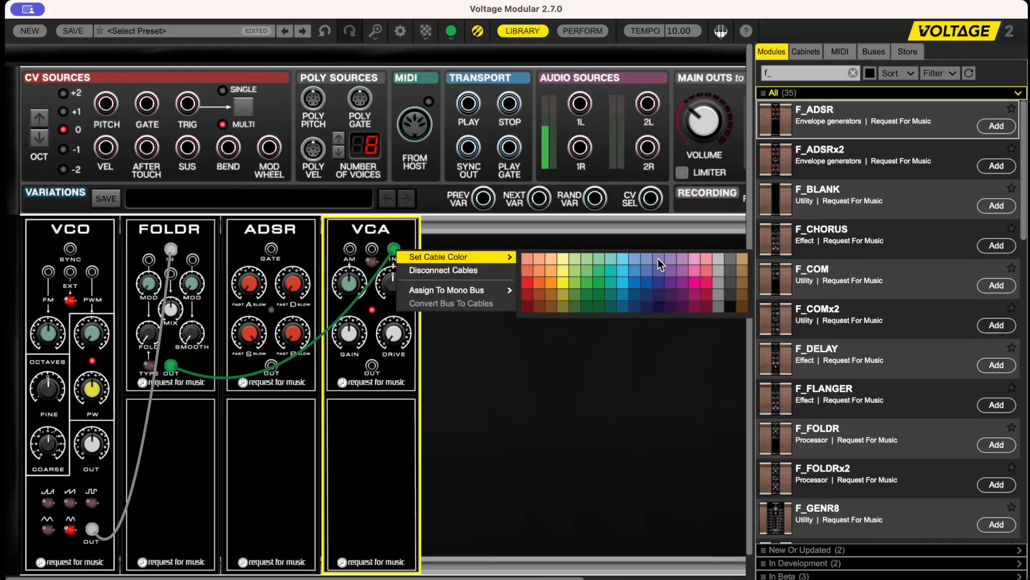
{"action": "left_click", "coordinate": [724, 255]}
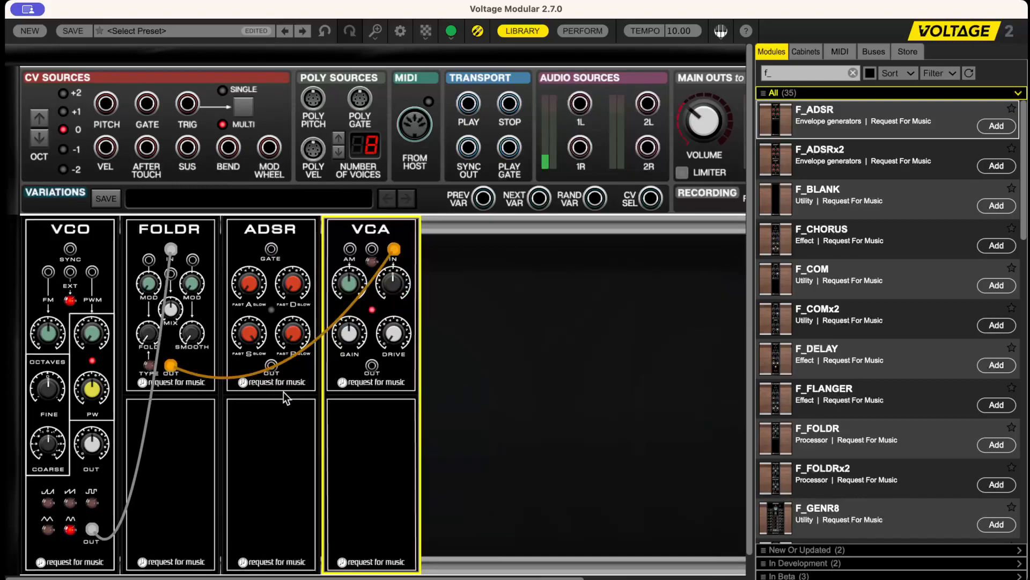
Step: Patch the ADSR gate input to the CV Sources GATE jack and colour the cable red
{"action": "left_click_drag", "start_coordinate": [272, 249], "coordinate": [147, 104]}
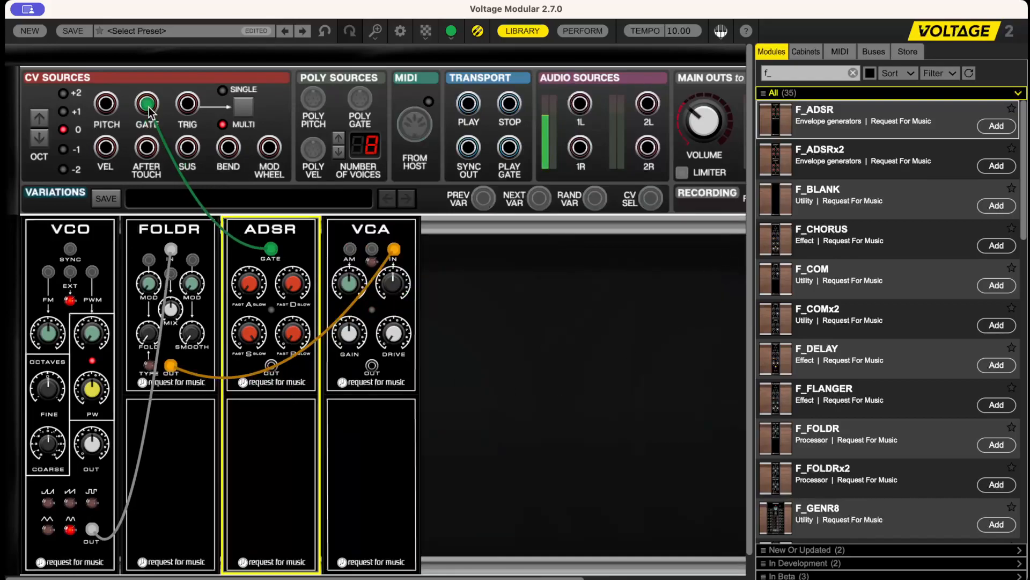
{"action": "right_click", "coordinate": [149, 106]}
{"action": "mouse_move", "coordinate": [151, 111]}
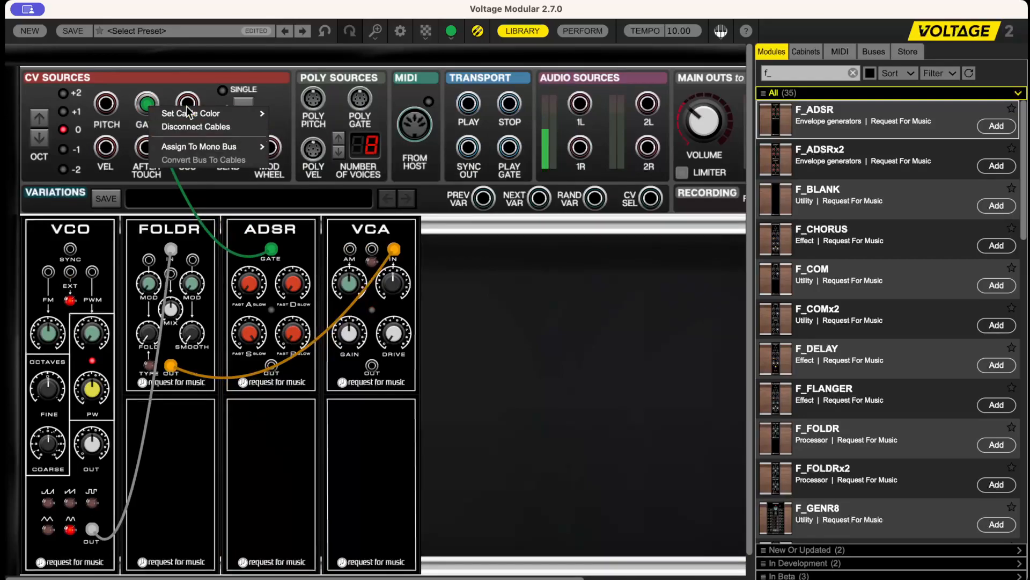
{"action": "left_click", "coordinate": [278, 139]}
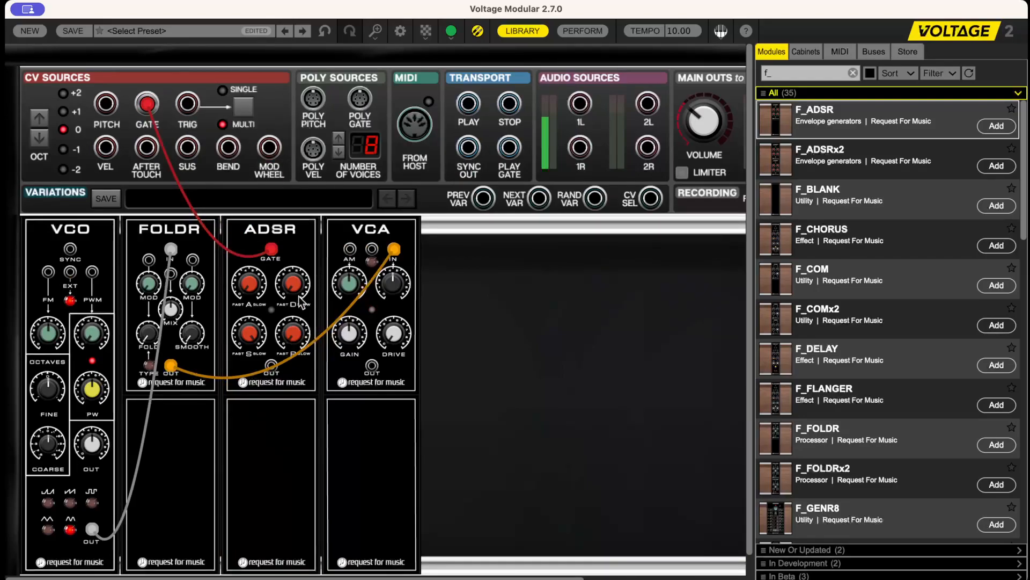
Step: Patch the ADSR output to the VCA jack between AM and IN, and recolour the FOLDR-to-VCA cable grey
{"action": "left_click", "coordinate": [272, 367]}
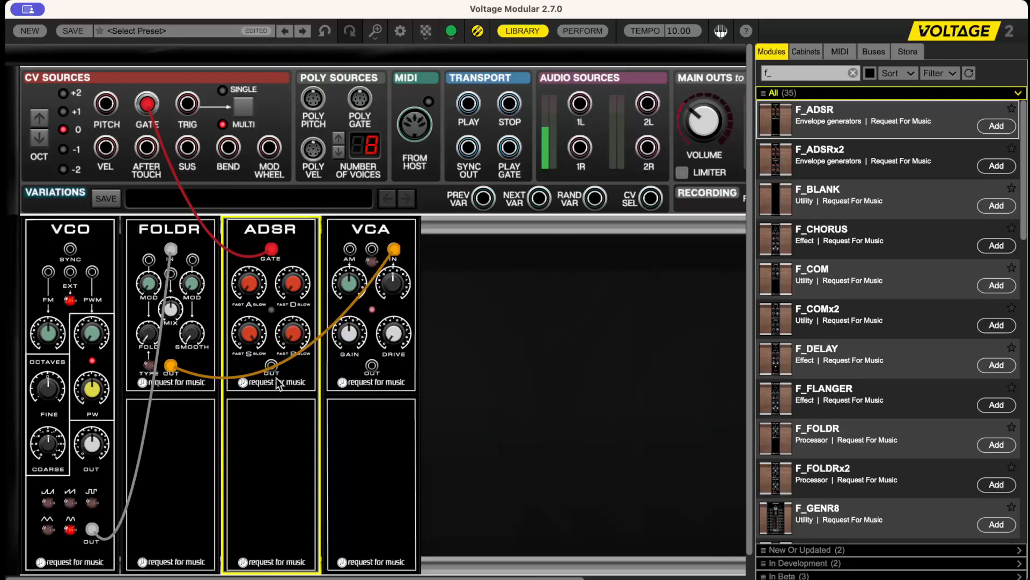
{"action": "left_click_drag", "start_coordinate": [275, 370], "coordinate": [372, 249]}
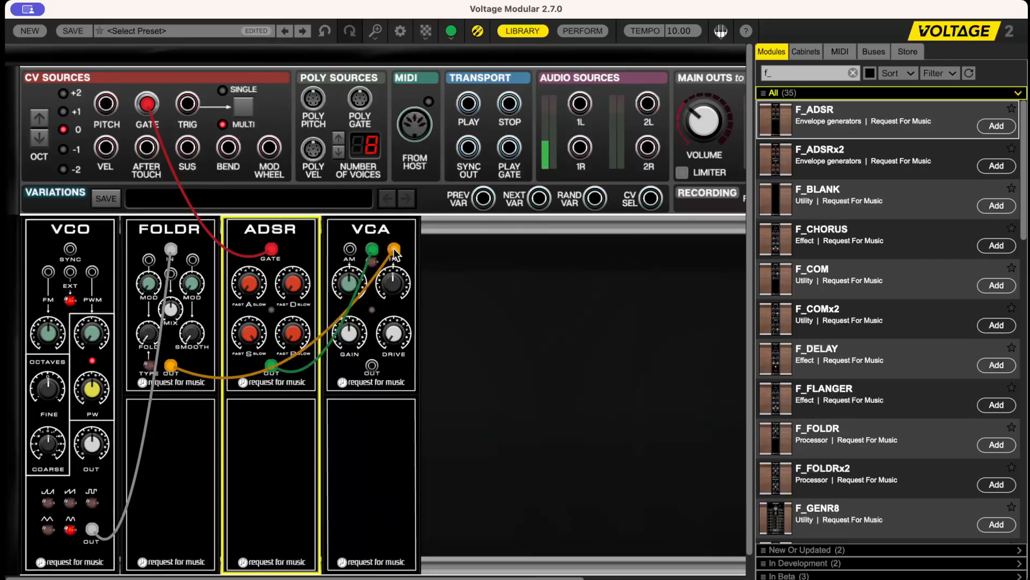
{"action": "right_click", "coordinate": [396, 250]}
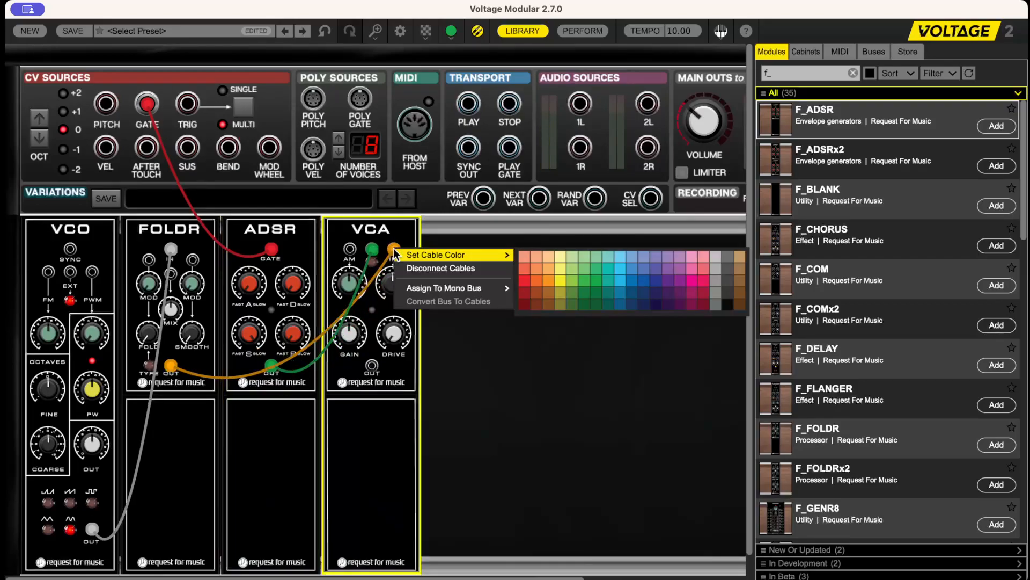
{"action": "left_click", "coordinate": [715, 254]}
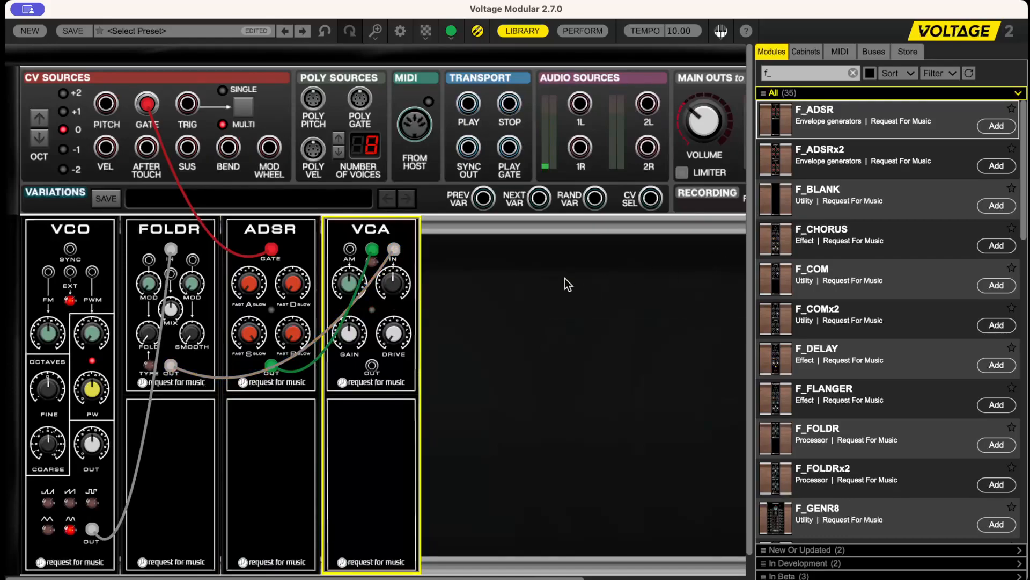
Step: Colour the cable between the ADSR output and the VCA blue
{"action": "right_click", "coordinate": [271, 375]}
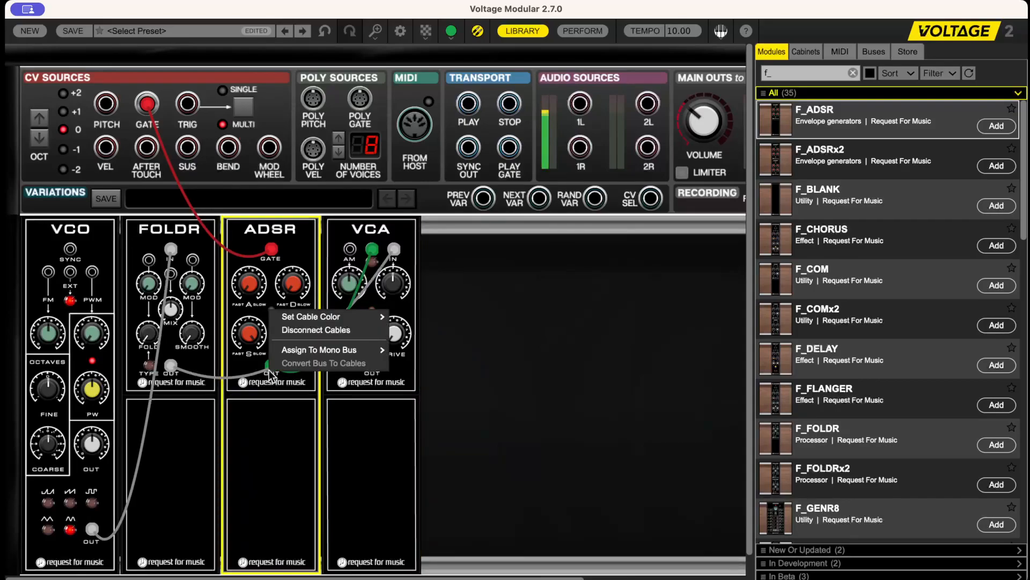
{"action": "mouse_move", "coordinate": [323, 321]}
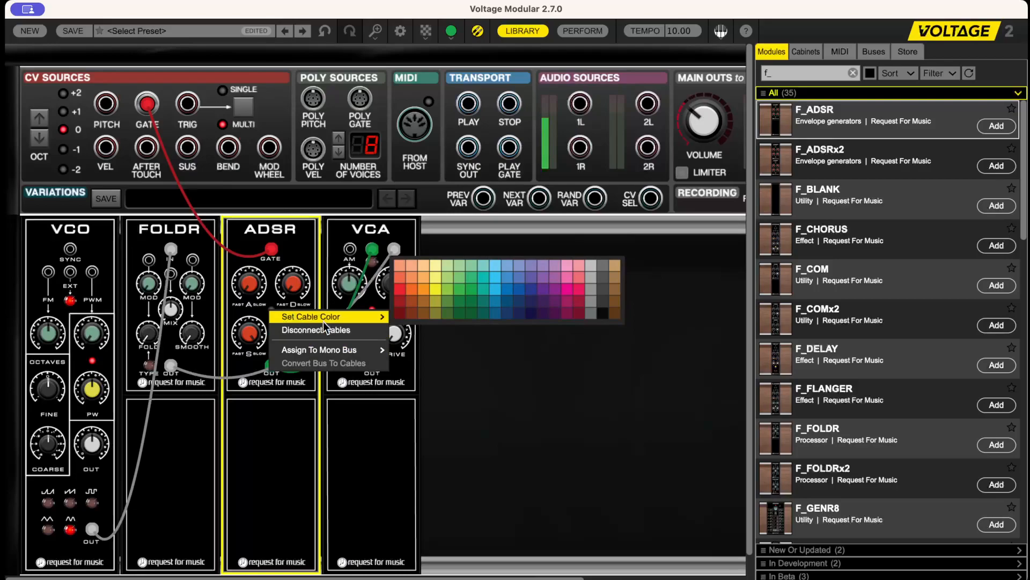
{"action": "left_click", "coordinate": [498, 301]}
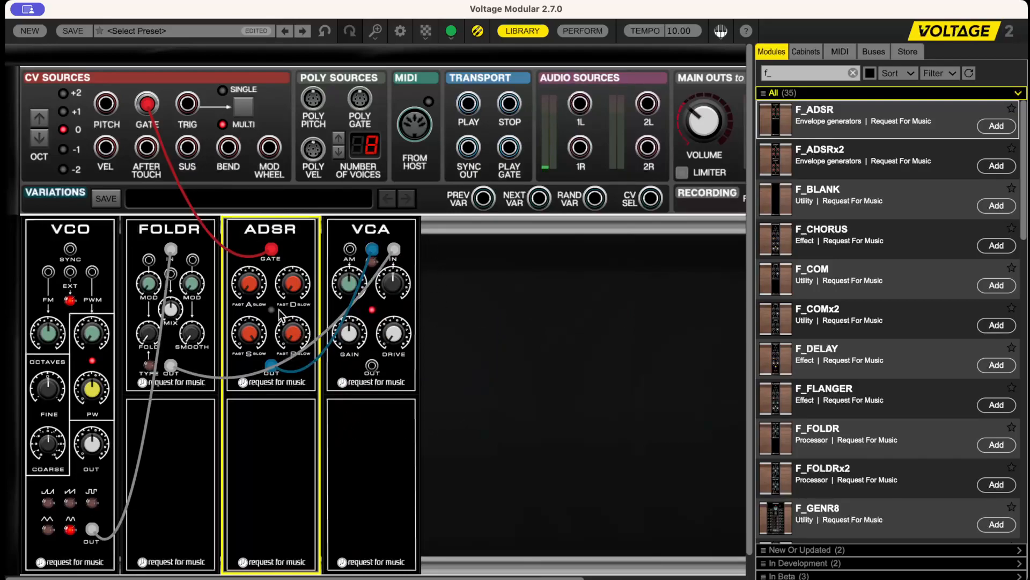
Step: Patch the VCA output to main output 1L (M) and lower the VCA gain to 0.52
{"action": "left_click_drag", "start_coordinate": [372, 365], "coordinate": [600, 105]}
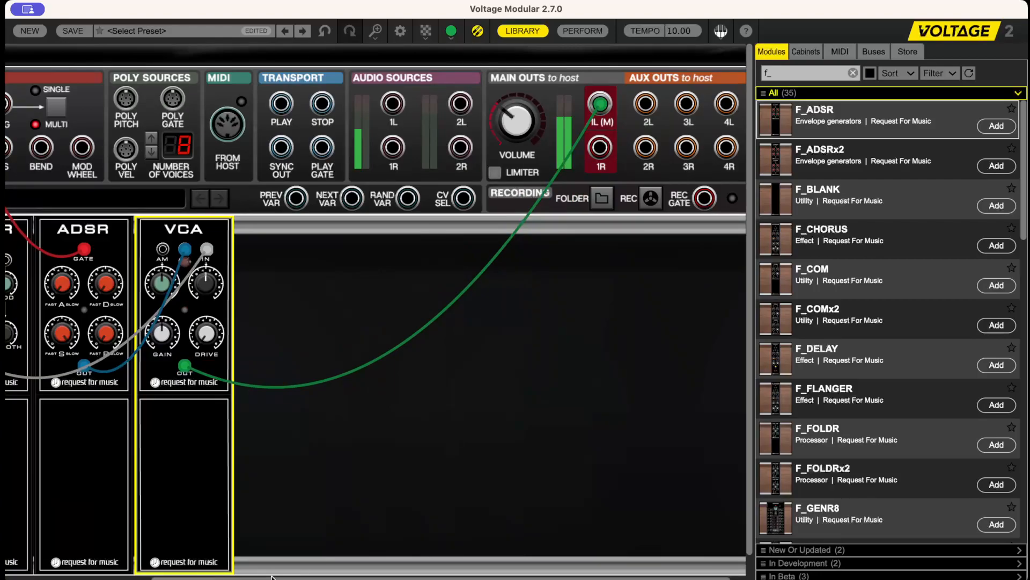
{"action": "scroll", "coordinate": [376, 322], "scroll_direction": "left", "scroll_amount": 5}
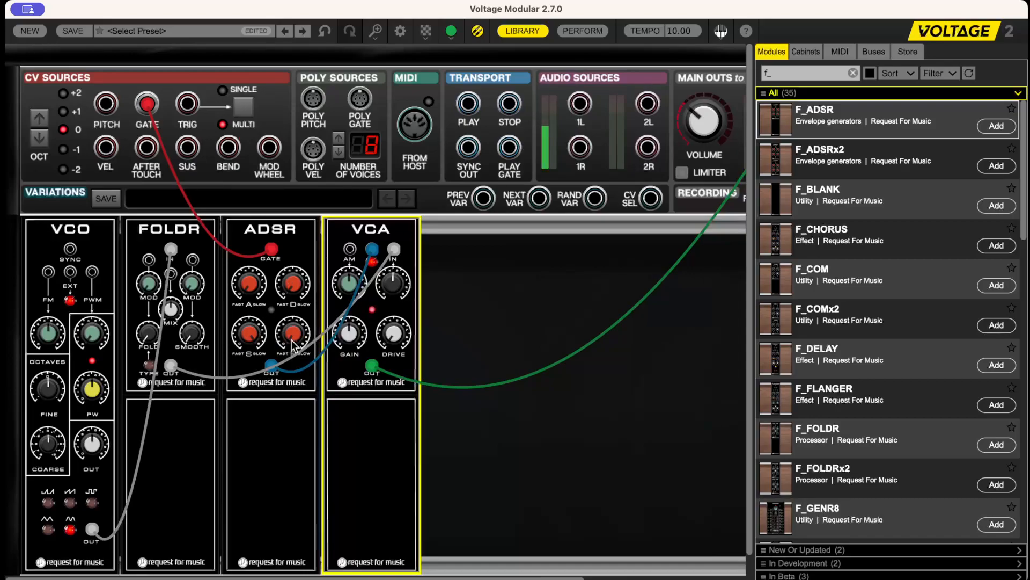
{"action": "mouse_move", "coordinate": [296, 344]}
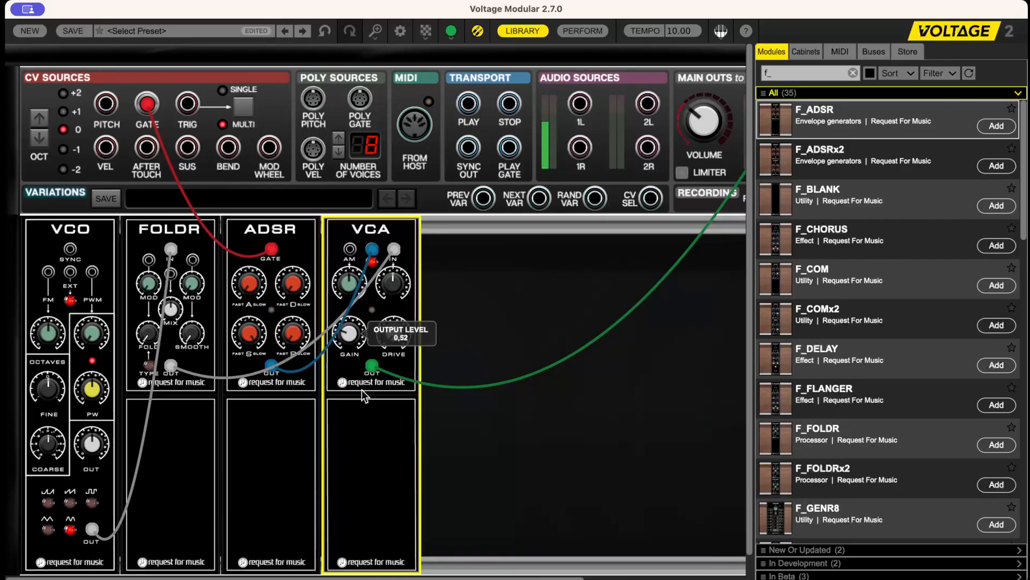
{"action": "mouse_move", "coordinate": [406, 344]}
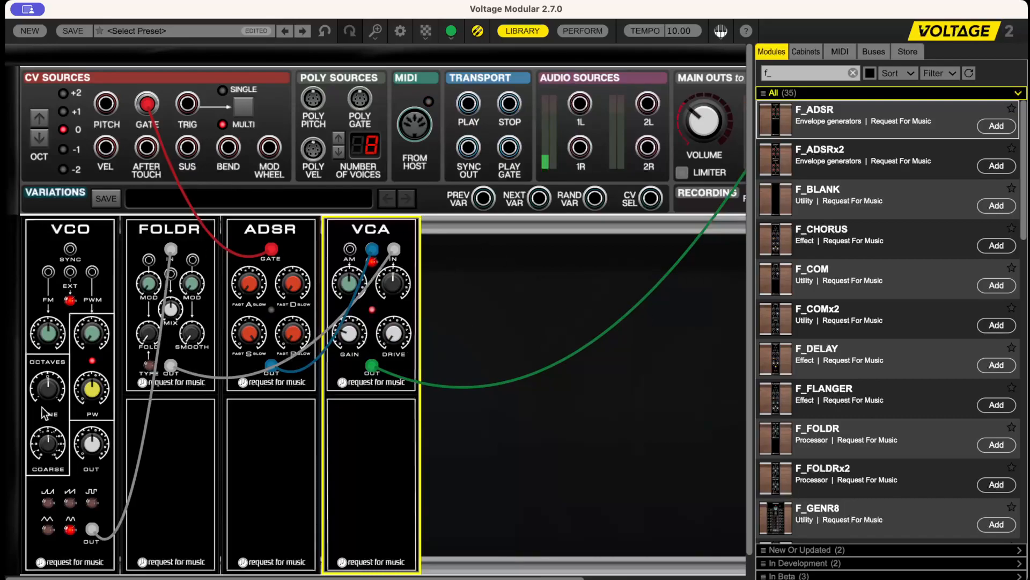
Step: Patch the CV Sources PITCH jack to the VCO's EXT input
{"action": "left_click_drag", "start_coordinate": [106, 104], "coordinate": [70, 272]}
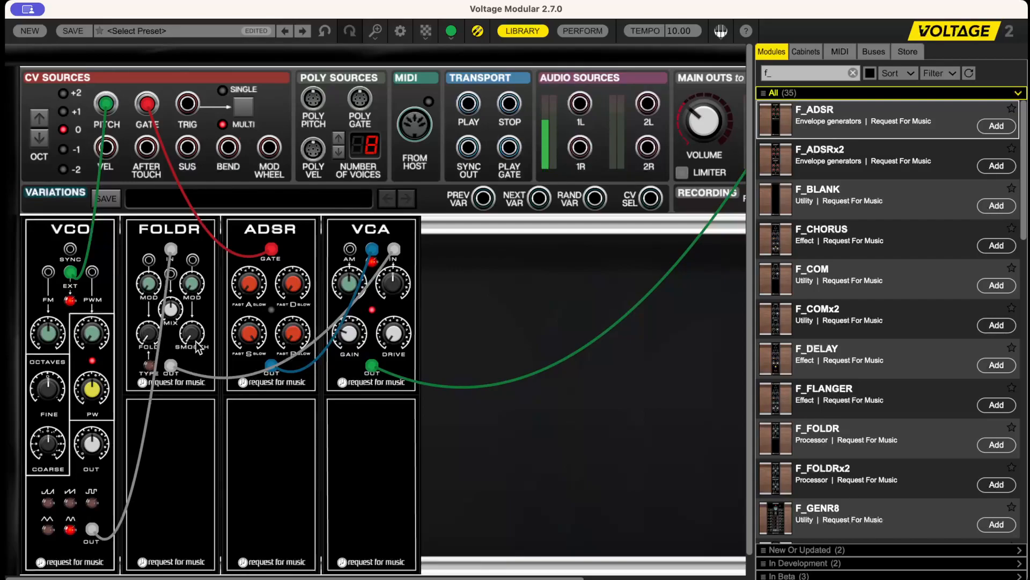
{"action": "mouse_move", "coordinate": [198, 346]}
{"action": "mouse_move", "coordinate": [172, 317]}
Step: Search the module library for "multi o" and add the Multi Oscilloscope module after the VCA
{"action": "left_click", "coordinate": [808, 75]}
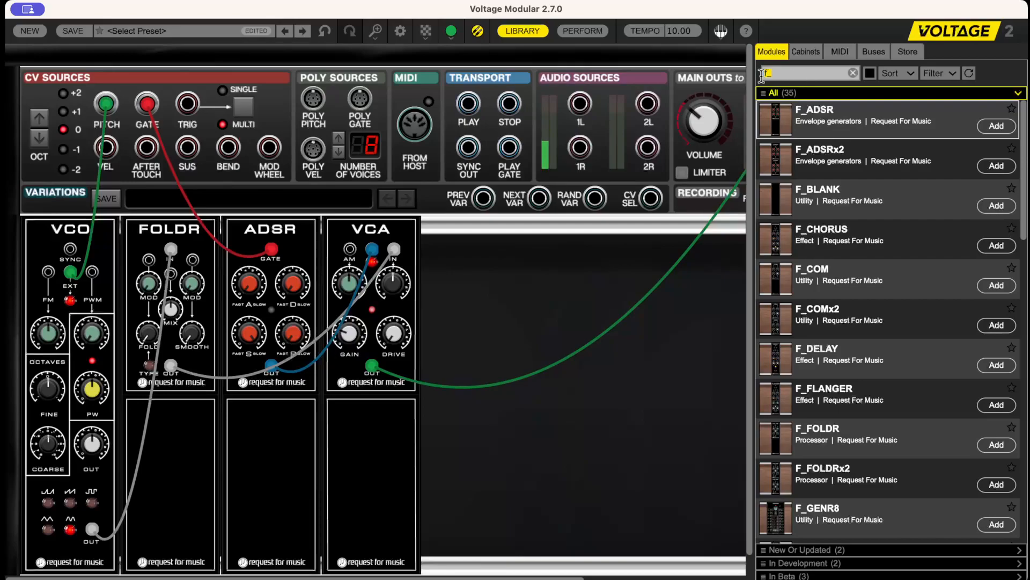
{"action": "type", "text": "multi"}
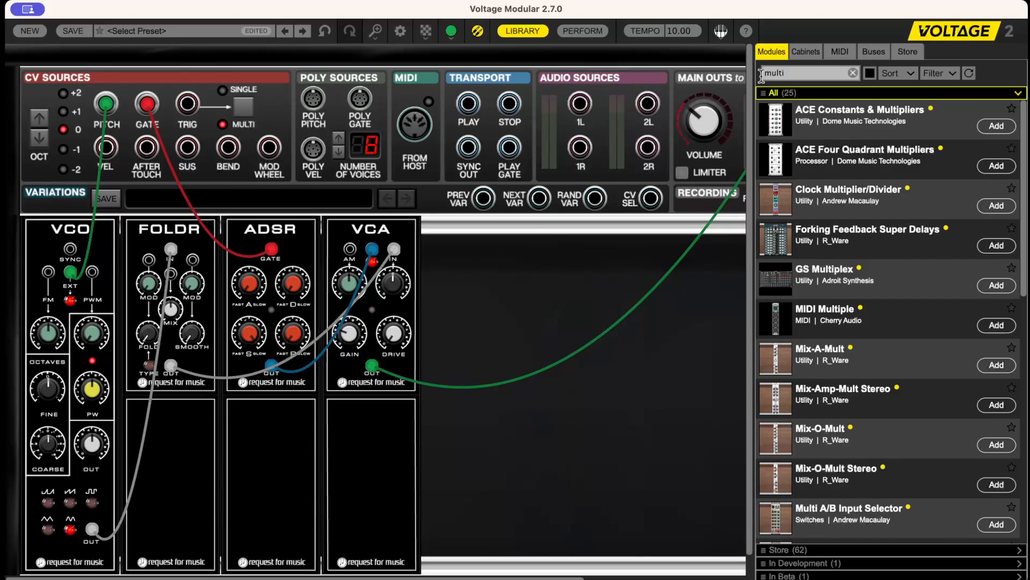
{"action": "type", "text": " o"}
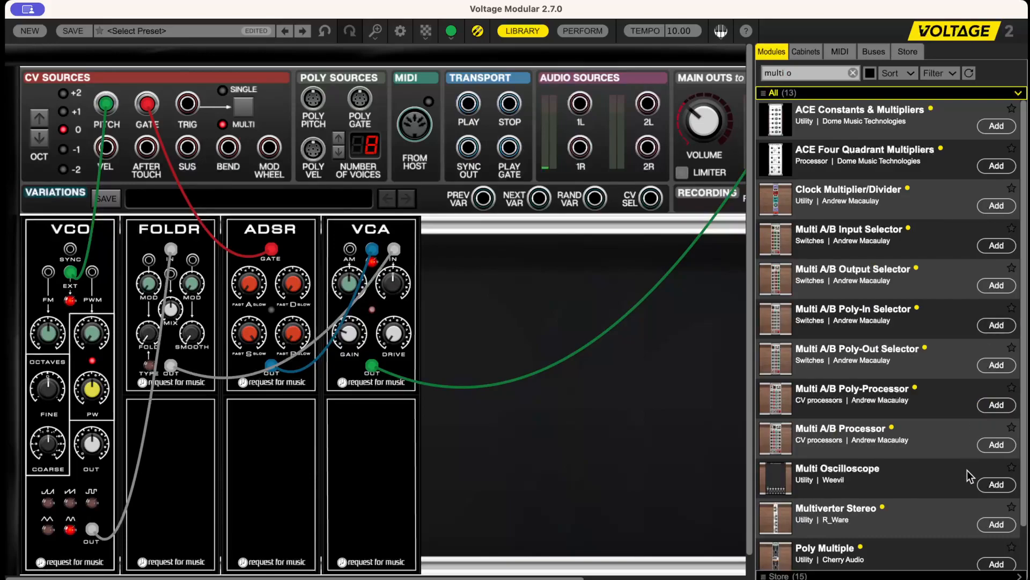
{"action": "left_click_drag", "start_coordinate": [782, 475], "coordinate": [660, 218]}
{"action": "left_click_drag", "start_coordinate": [796, 72], "coordinate": [761, 71]}
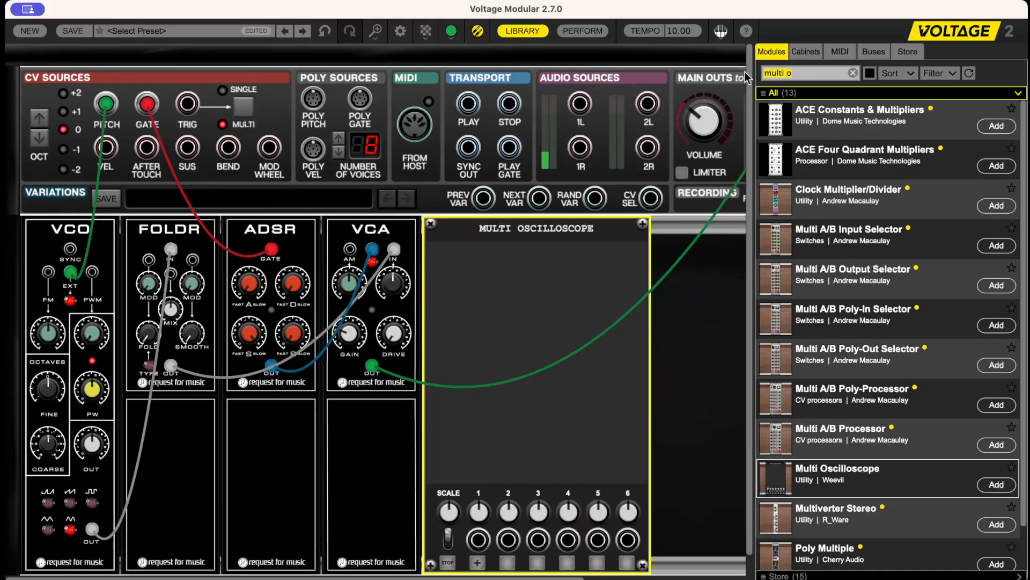
Step: Filter the module library by "f_" and patch the VCO output to oscilloscope input 1 and the FOLDR output to input 2
{"action": "type", "text": "f_"}
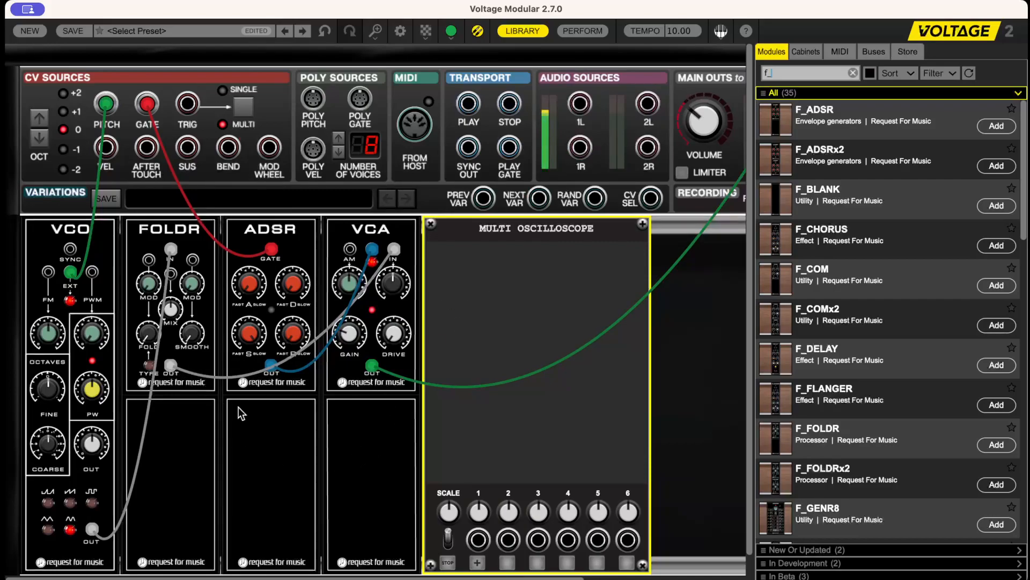
{"action": "left_click_drag", "start_coordinate": [478, 539], "coordinate": [170, 365]}
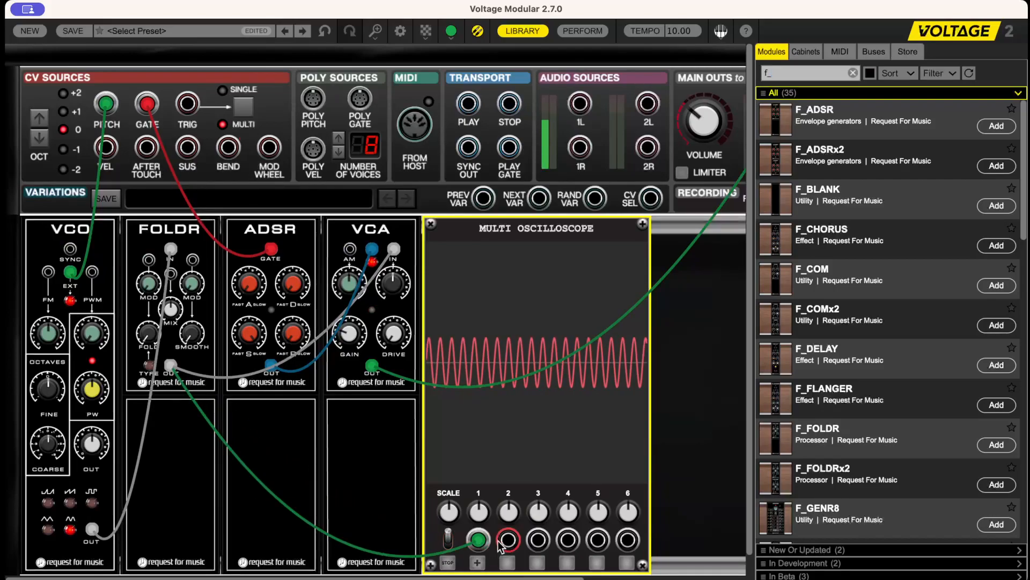
{"action": "left_click_drag", "start_coordinate": [479, 541], "coordinate": [92, 531]}
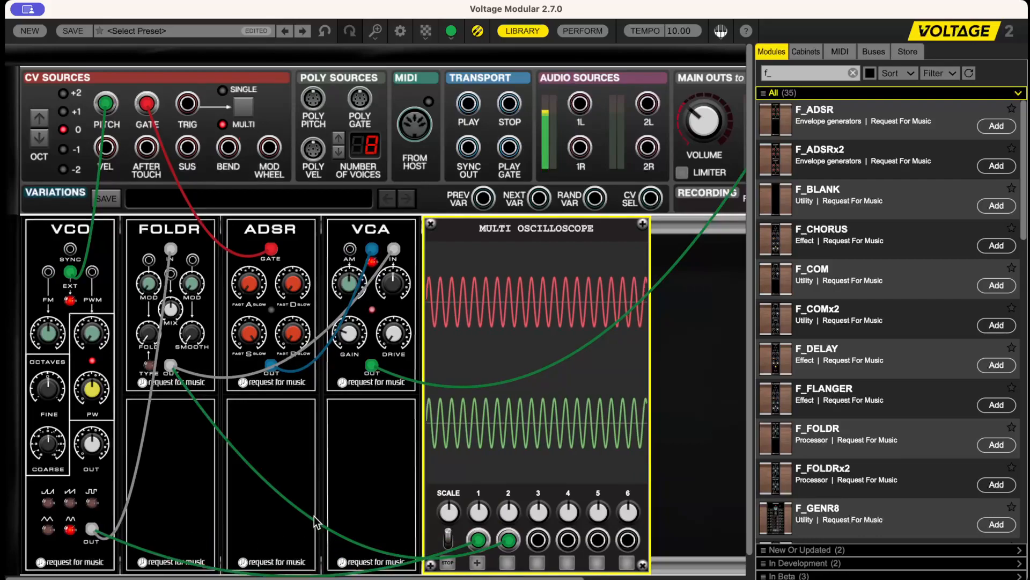
Step: Raise the oscilloscope's Scale to show about five wave cycles, with FOLDR's Fold at minimum and Mix at maximum
{"action": "left_click_drag", "start_coordinate": [453, 515], "coordinate": [480, 421]}
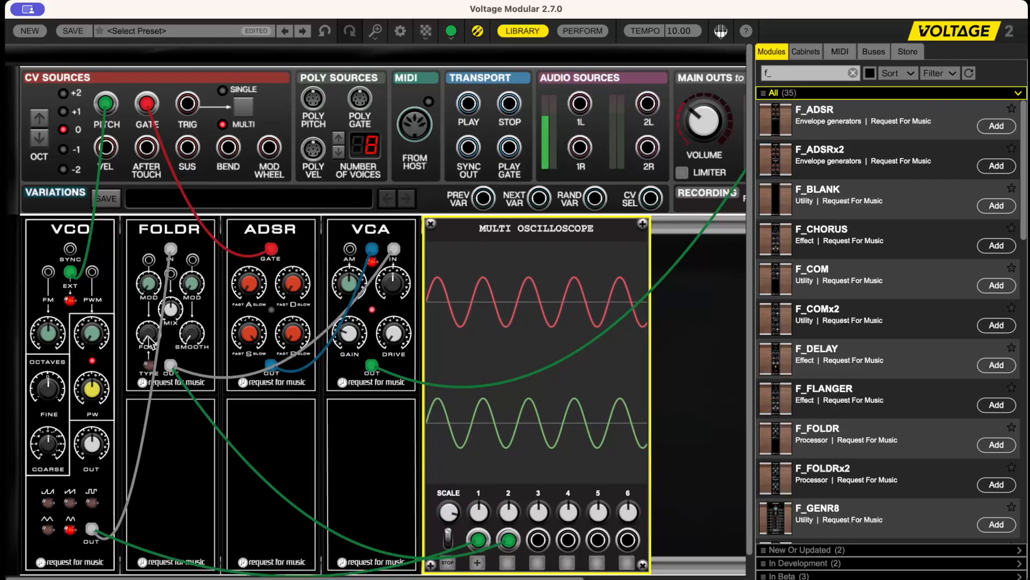
{"action": "mouse_move", "coordinate": [150, 339]}
{"action": "left_mouse_down"}
{"action": "mouse_move", "coordinate": [163, 278]}
{"action": "mouse_move", "coordinate": [164, 375]}
{"action": "left_mouse_up"}
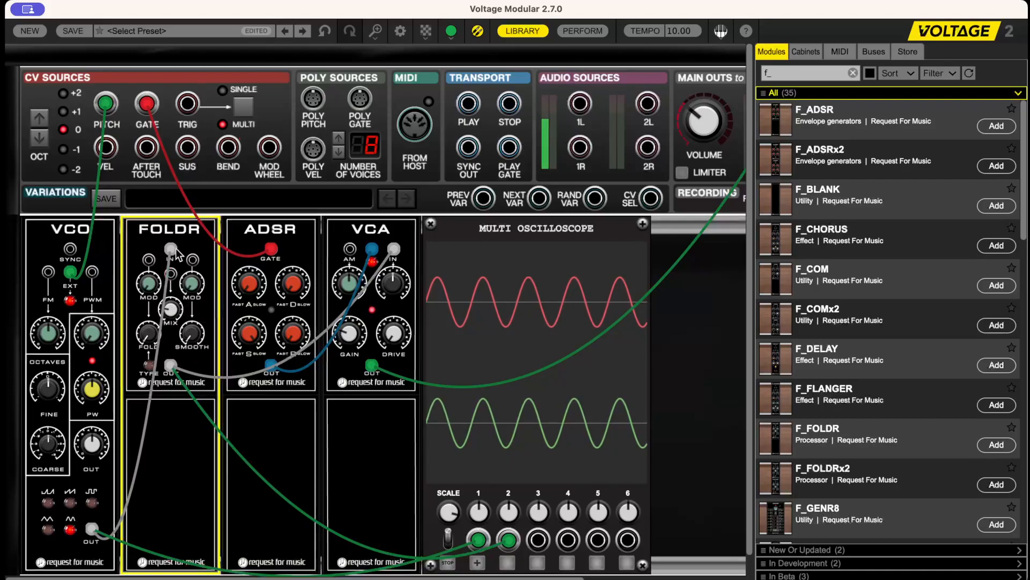
{"action": "left_click_drag", "start_coordinate": [170, 310], "coordinate": [207, 76]}
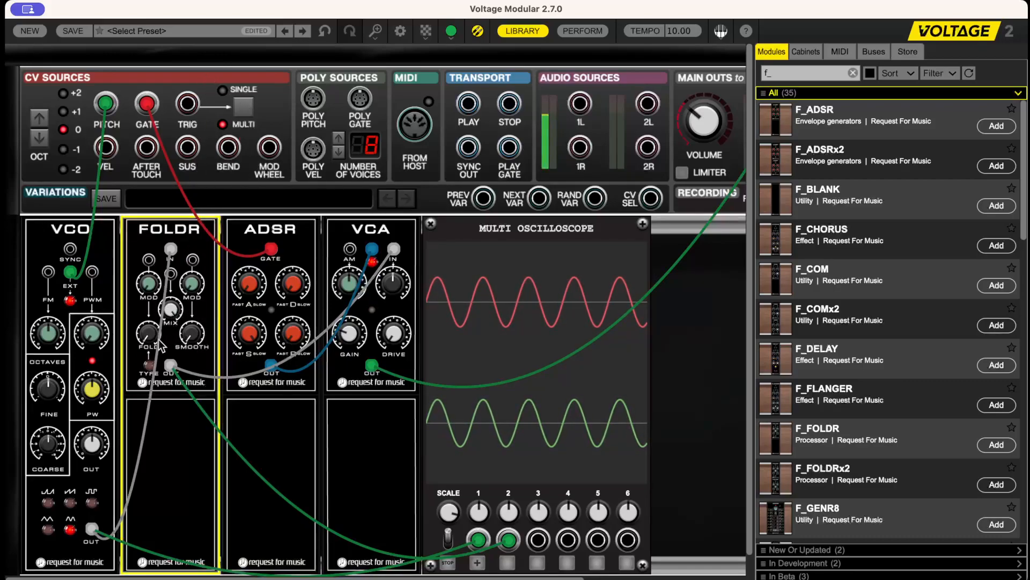
Step: Sweep FOLDR's Fold up past 1.45 and back down to an unfolded waveform
{"action": "mouse_move", "coordinate": [149, 341]}
{"action": "left_click_drag", "start_coordinate": [153, 339], "coordinate": [155, 269]}
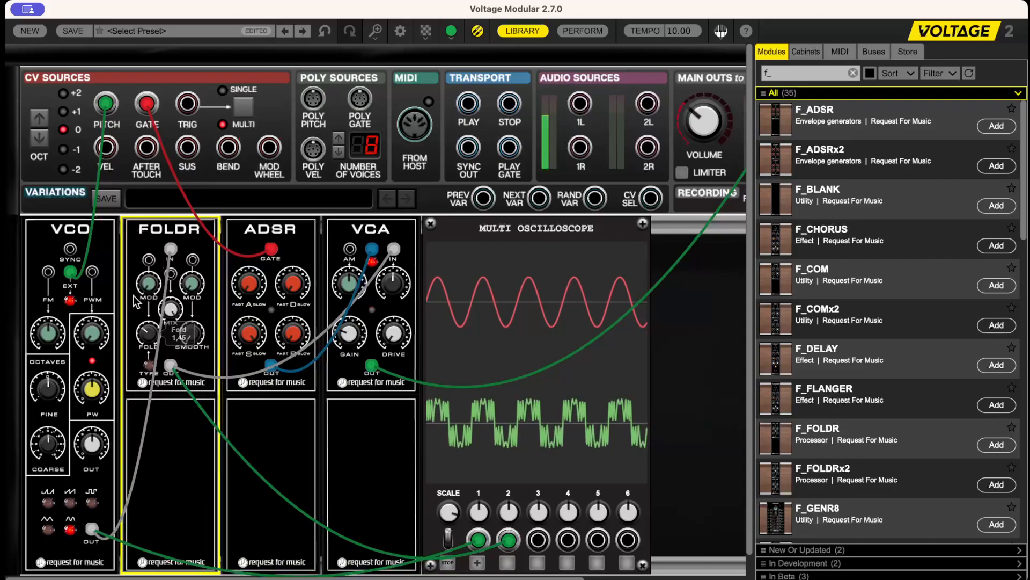
{"action": "mouse_move", "coordinate": [147, 335]}
{"action": "left_mouse_down"}
{"action": "mouse_move", "coordinate": [153, 329]}
{"action": "mouse_move", "coordinate": [191, 437]}
{"action": "mouse_move", "coordinate": [185, 322]}
{"action": "mouse_move", "coordinate": [197, 151]}
{"action": "left_mouse_up"}
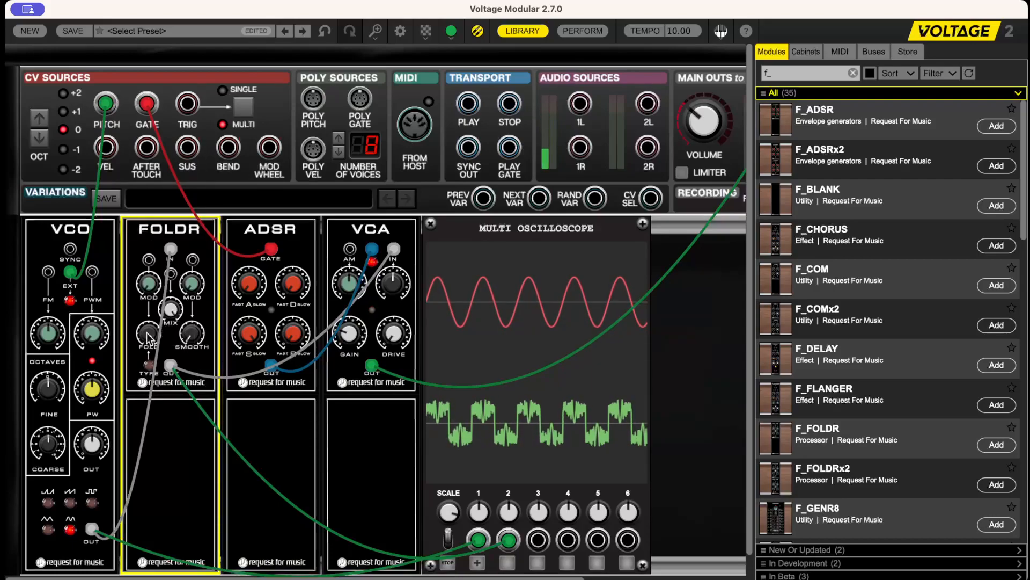
{"action": "mouse_move", "coordinate": [148, 338]}
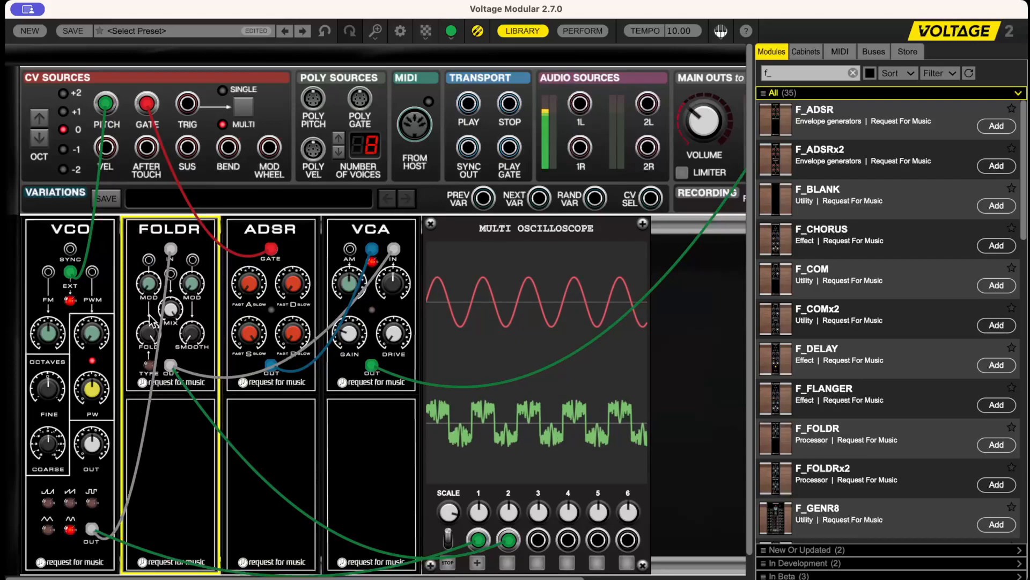
{"action": "left_click_drag", "start_coordinate": [152, 336], "coordinate": [215, 578]}
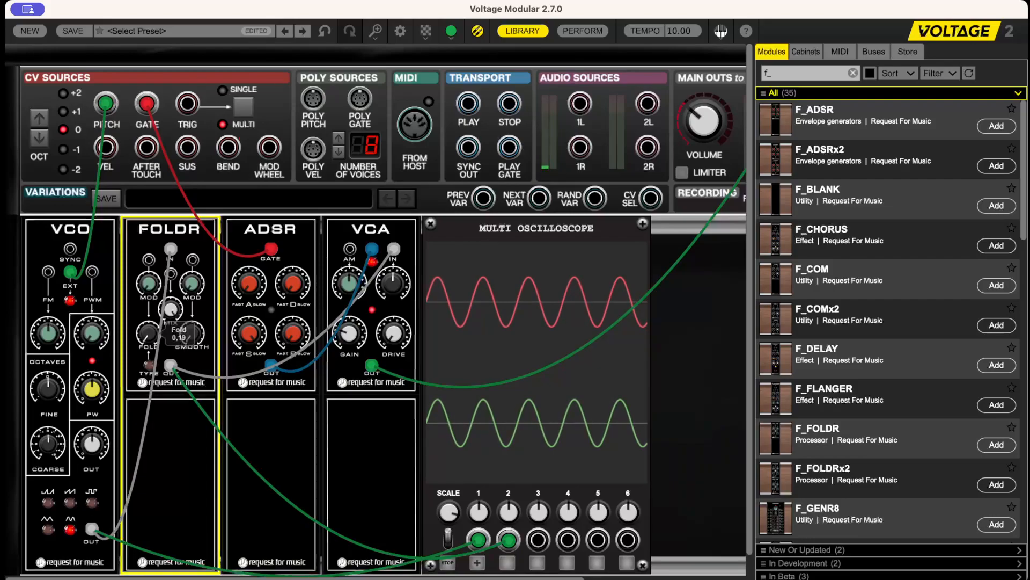
Step: Switch off the toggle beside the VCA's envelope input and raise FOLDR's Fold slightly for a lightly folded waveform
{"action": "left_click", "coordinate": [375, 264]}
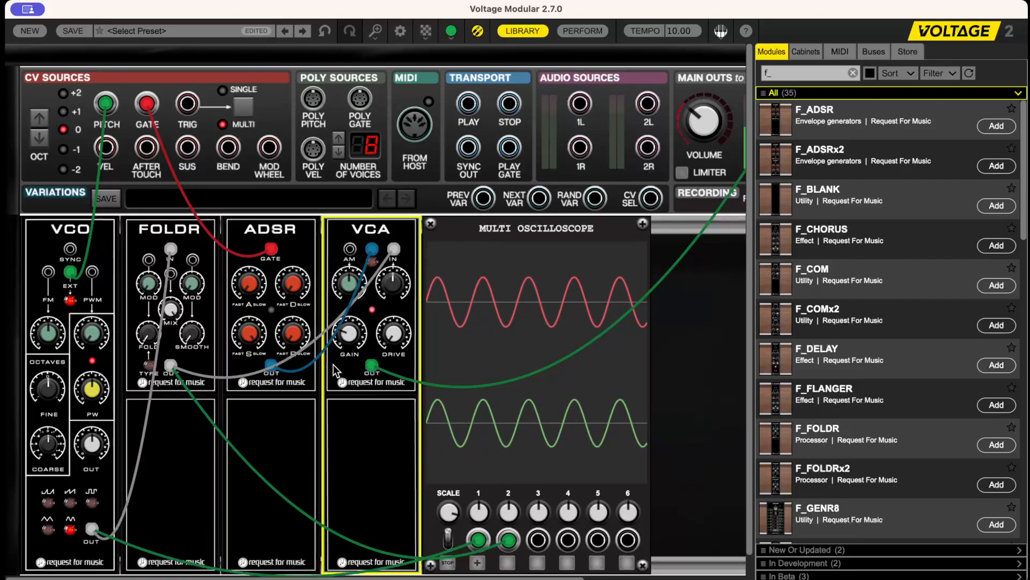
{"action": "left_click_drag", "start_coordinate": [350, 343], "coordinate": [350, 338]}
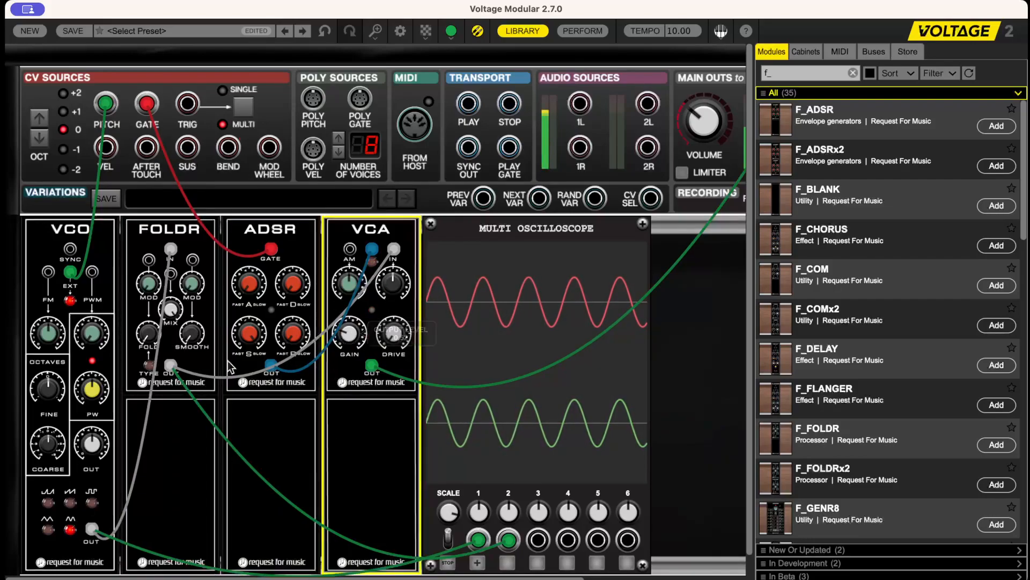
{"action": "left_click_drag", "start_coordinate": [155, 341], "coordinate": [153, 326]}
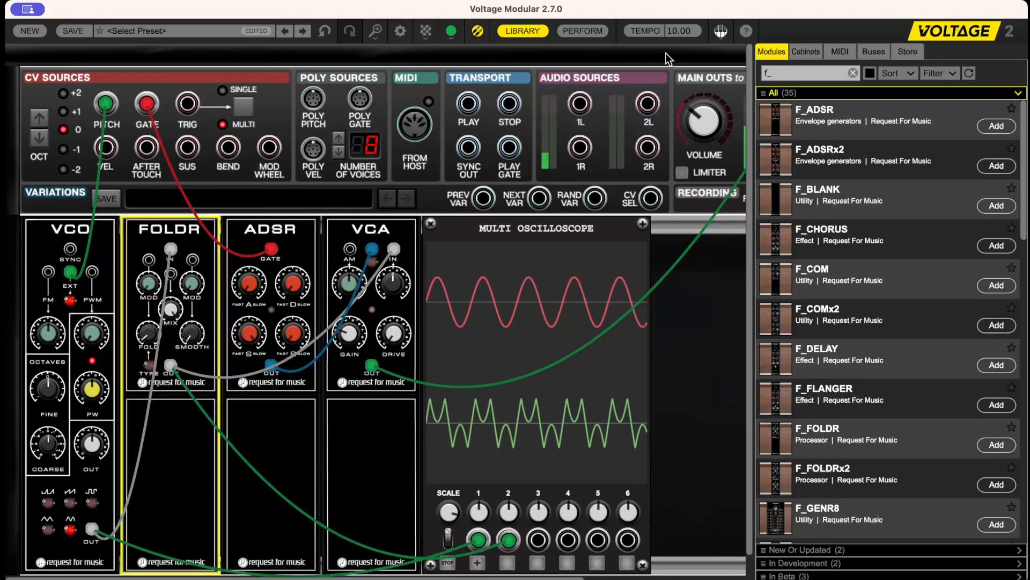
Step: Rebalance the VCA gain and the main output volume
{"action": "left_click_drag", "start_coordinate": [703, 113], "coordinate": [725, 35]}
{"action": "left_click", "coordinate": [349, 322]}
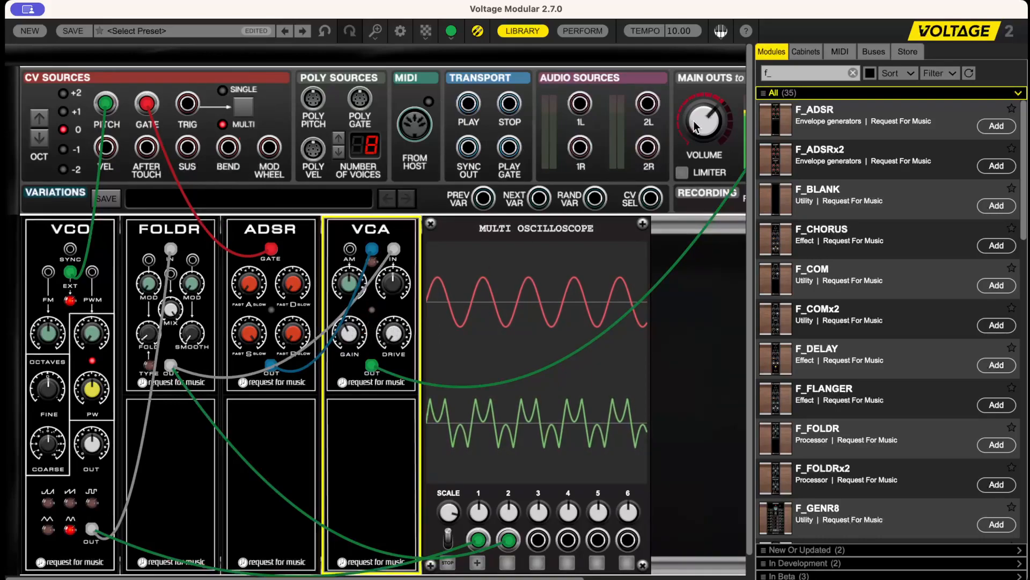
{"action": "left_click_drag", "start_coordinate": [696, 129], "coordinate": [706, 168]}
Step: Sweep FOLDR's Fold up to 2.93 and back down to its minimum
{"action": "mouse_move", "coordinate": [147, 334]}
{"action": "left_mouse_down"}
{"action": "mouse_move", "coordinate": [150, 354]}
{"action": "mouse_move", "coordinate": [175, 240]}
{"action": "left_mouse_up"}
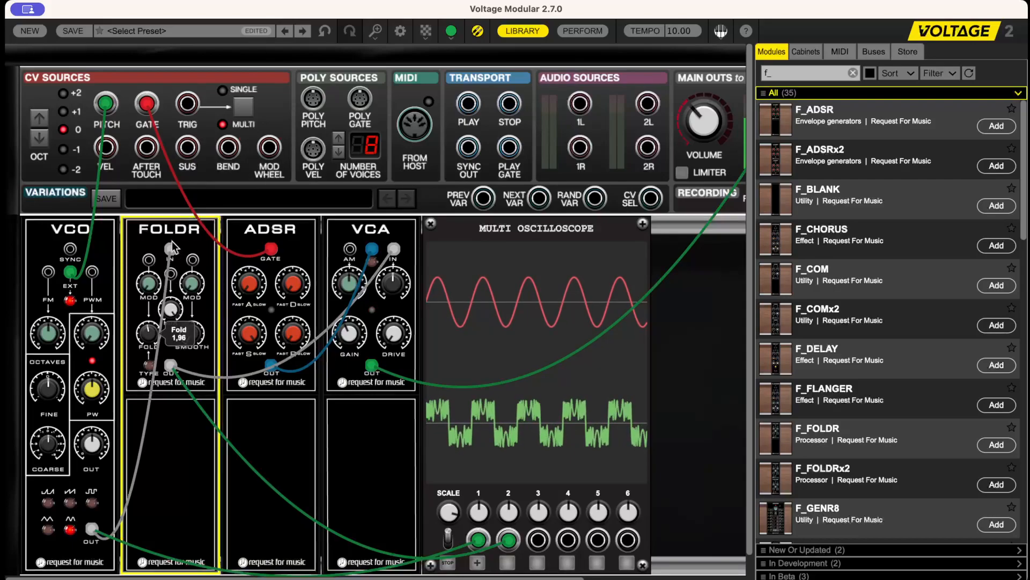
{"action": "left_click_drag", "start_coordinate": [151, 330], "coordinate": [171, 266]}
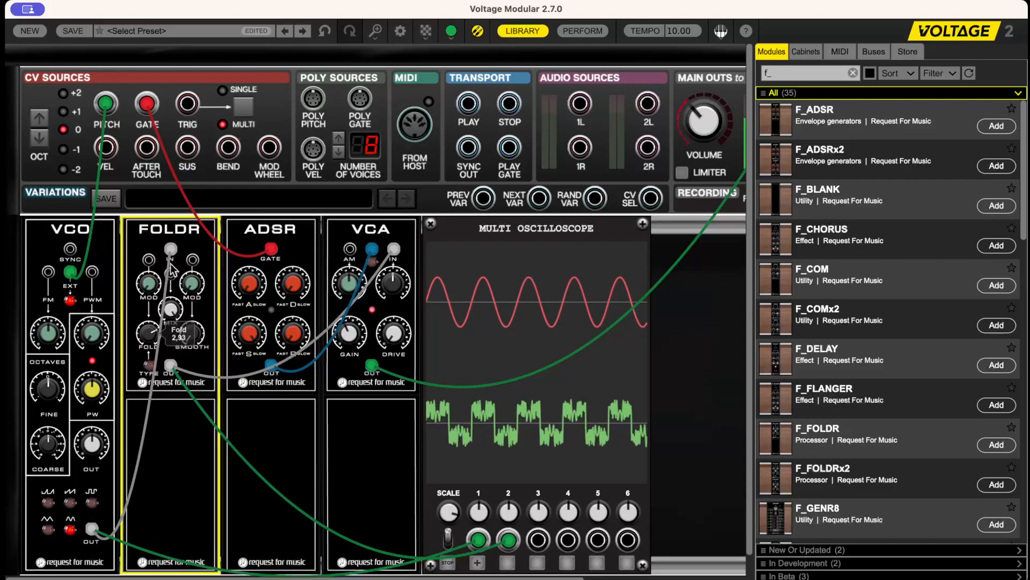
{"action": "left_click_drag", "start_coordinate": [152, 335], "coordinate": [172, 311]}
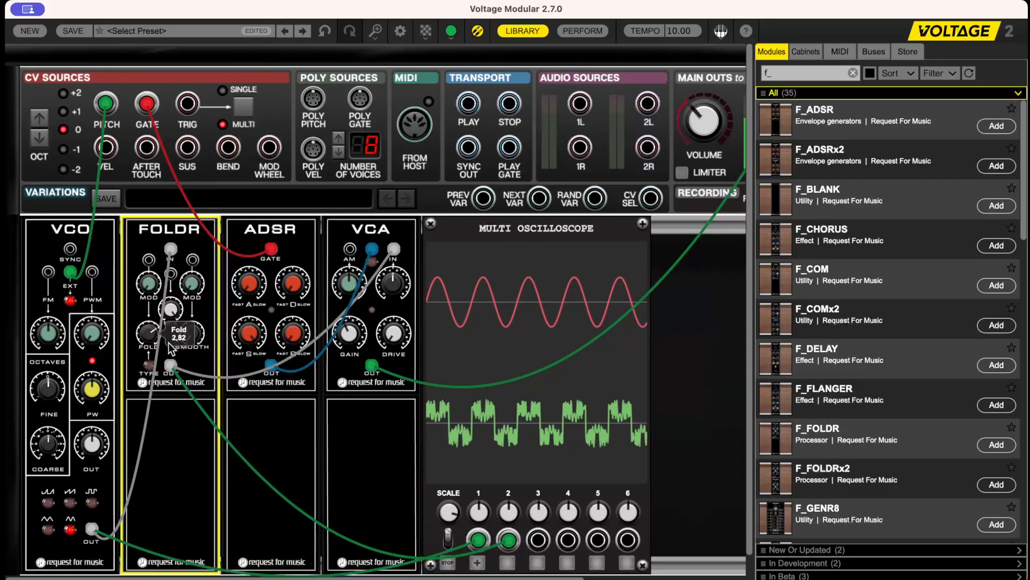
{"action": "left_click_drag", "start_coordinate": [170, 377], "coordinate": [170, 392]}
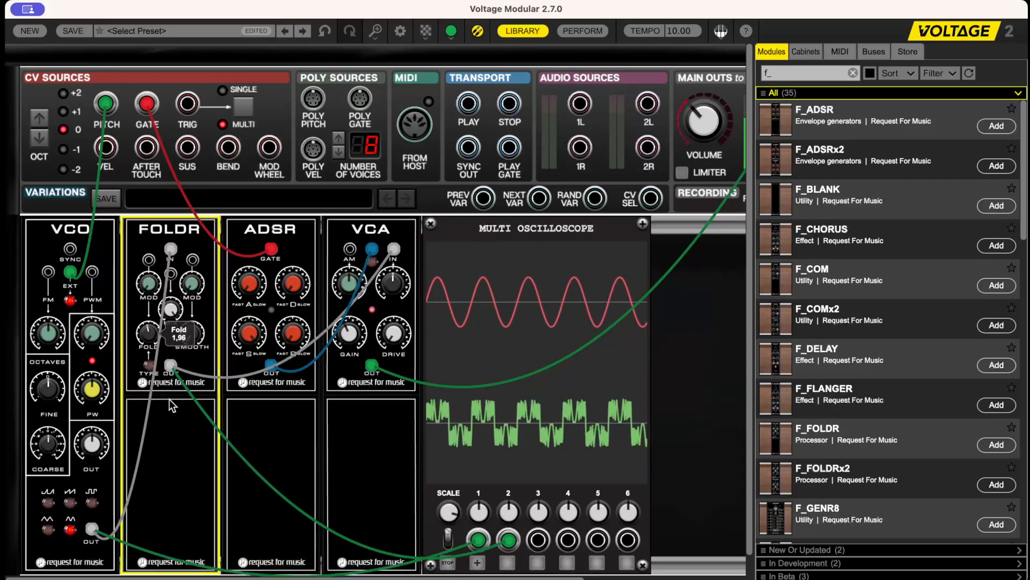
{"action": "left_click_drag", "start_coordinate": [191, 466], "coordinate": [212, 520]}
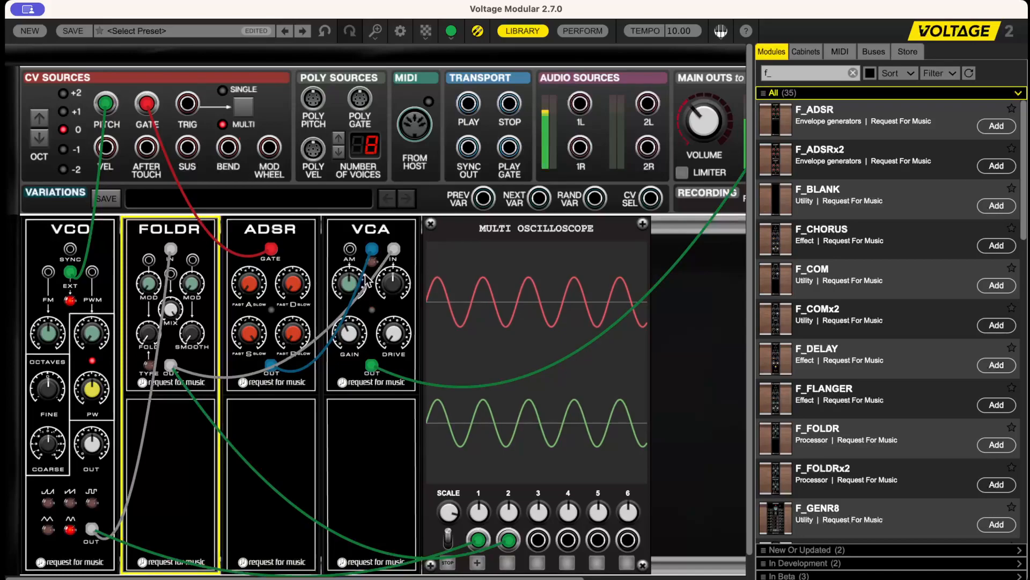
Step: Lower the VCA gain with its envelope toggle back on, and sweep FOLDR's Fold up and back to minimum
{"action": "left_click", "coordinate": [353, 335]}
{"action": "left_click_drag", "start_coordinate": [352, 336], "coordinate": [352, 362]}
{"action": "left_click_drag", "start_coordinate": [142, 332], "coordinate": [144, 277]}
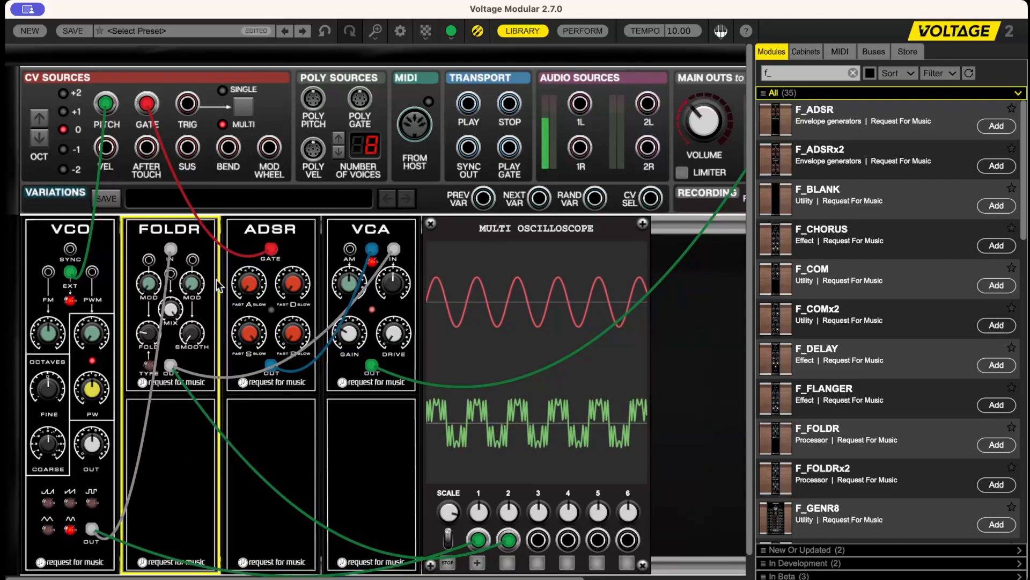
{"action": "left_click", "coordinate": [296, 336]}
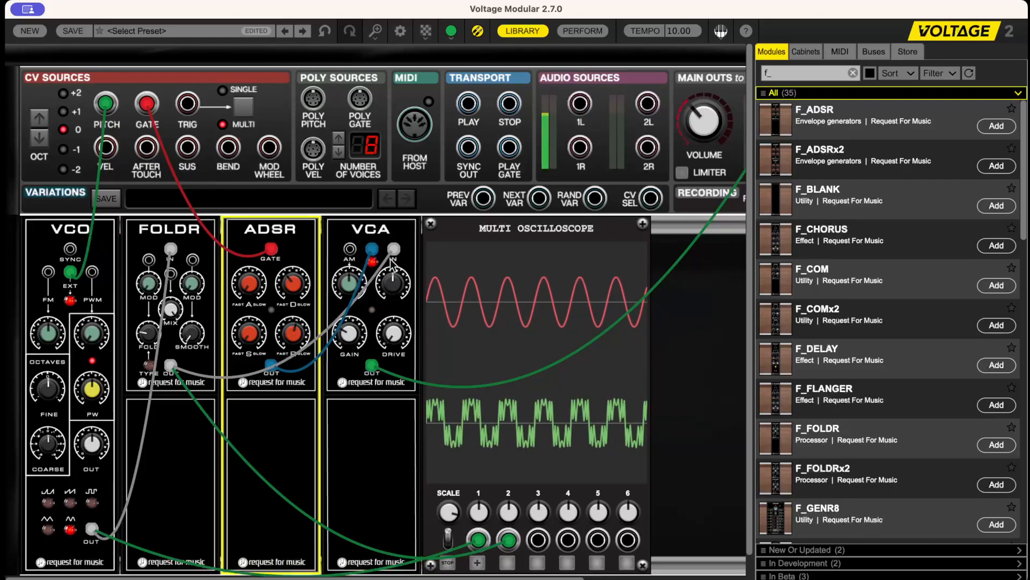
{"action": "mouse_move", "coordinate": [340, 349]}
{"action": "left_click_drag", "start_coordinate": [143, 335], "coordinate": [182, 459]}
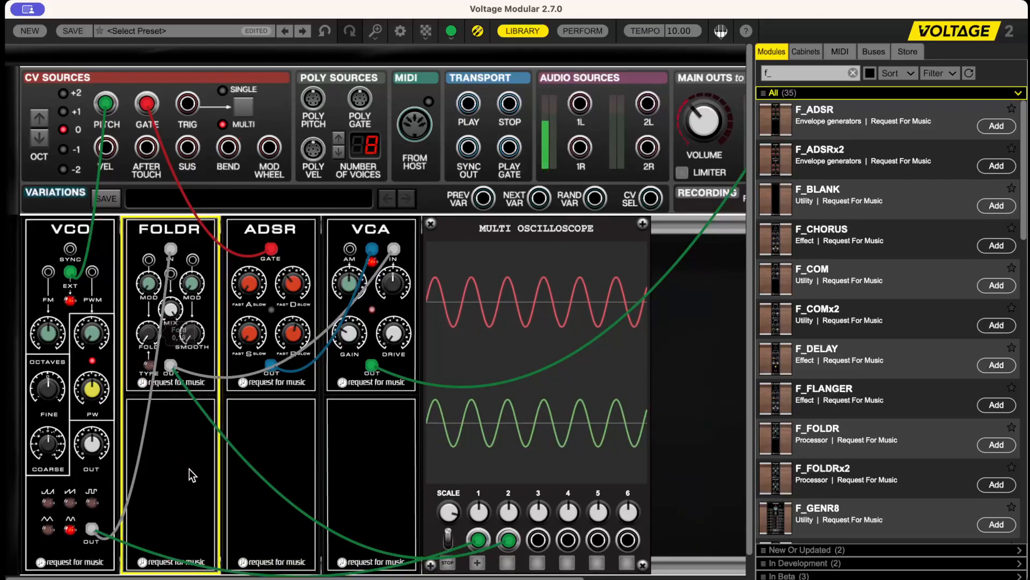
Step: Compare both FOLDR Type settings at low and raised Fold, ending with Type on and Fold at minimum
{"action": "left_click", "coordinate": [147, 368]}
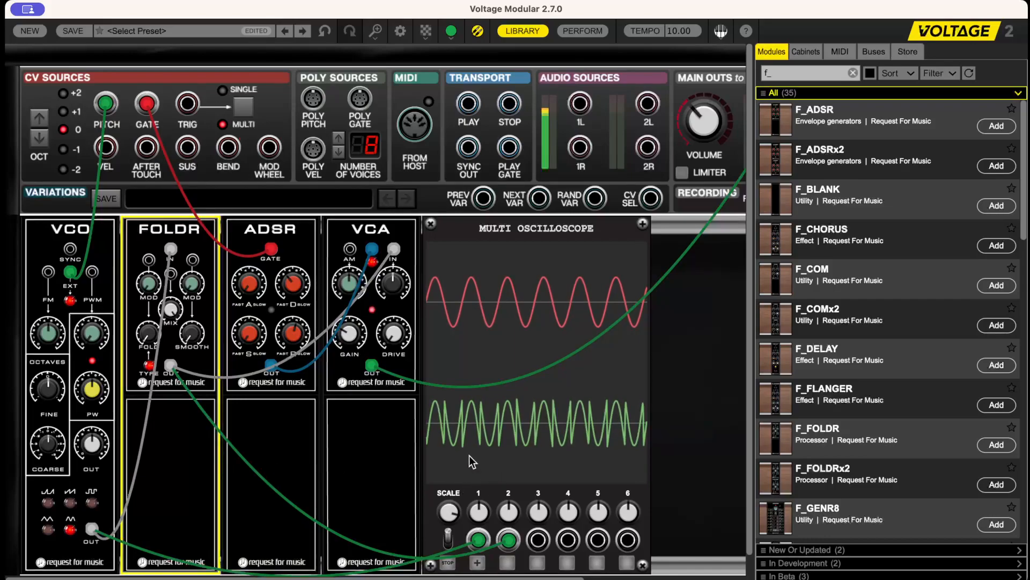
{"action": "left_click", "coordinate": [146, 366]}
{"action": "left_click_drag", "start_coordinate": [147, 334], "coordinate": [157, 311]}
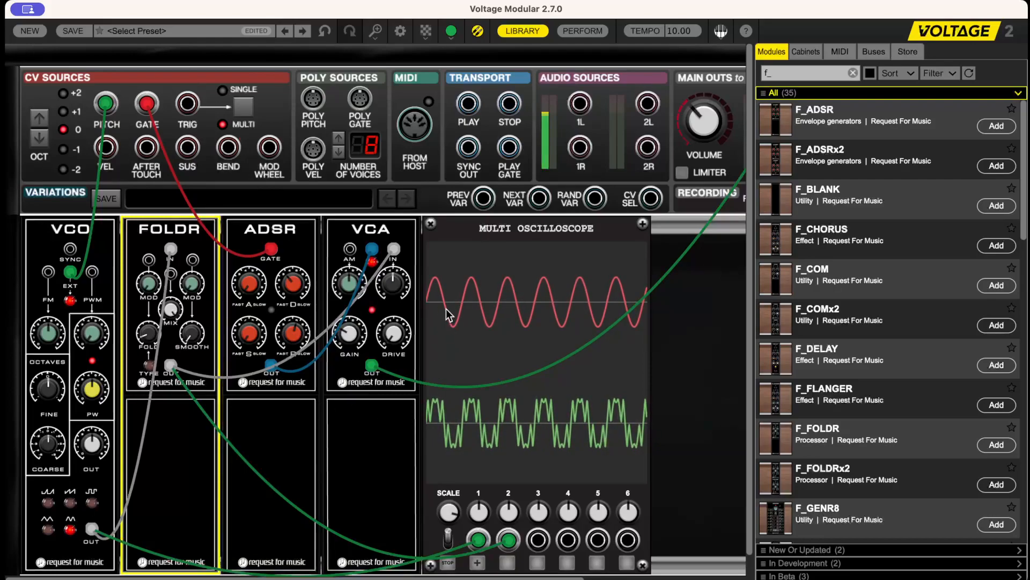
{"action": "left_click", "coordinate": [147, 366]}
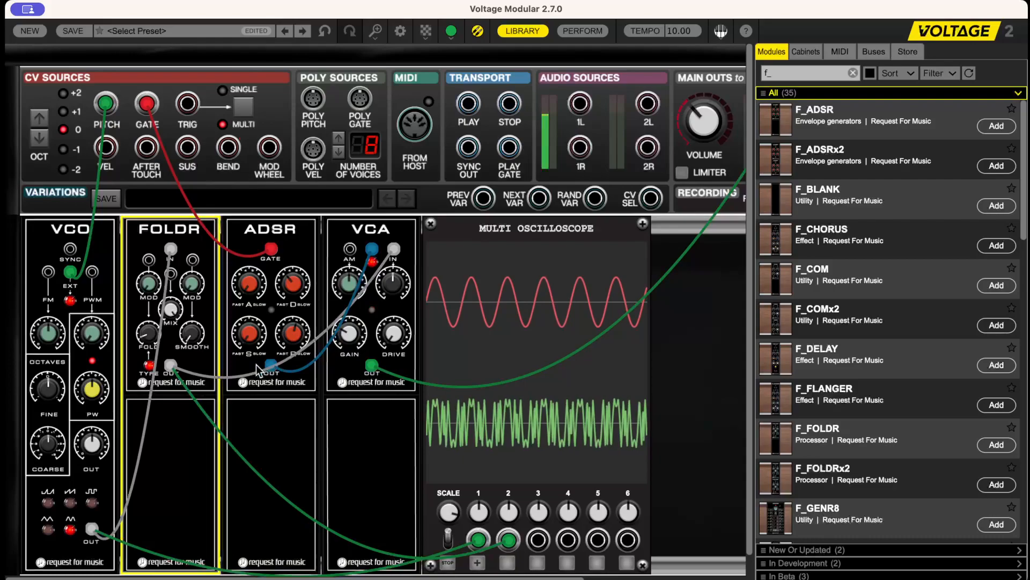
{"action": "mouse_move", "coordinate": [147, 336]}
{"action": "left_mouse_down"}
{"action": "mouse_move", "coordinate": [156, 301]}
{"action": "mouse_move", "coordinate": [153, 392]}
{"action": "left_mouse_up"}
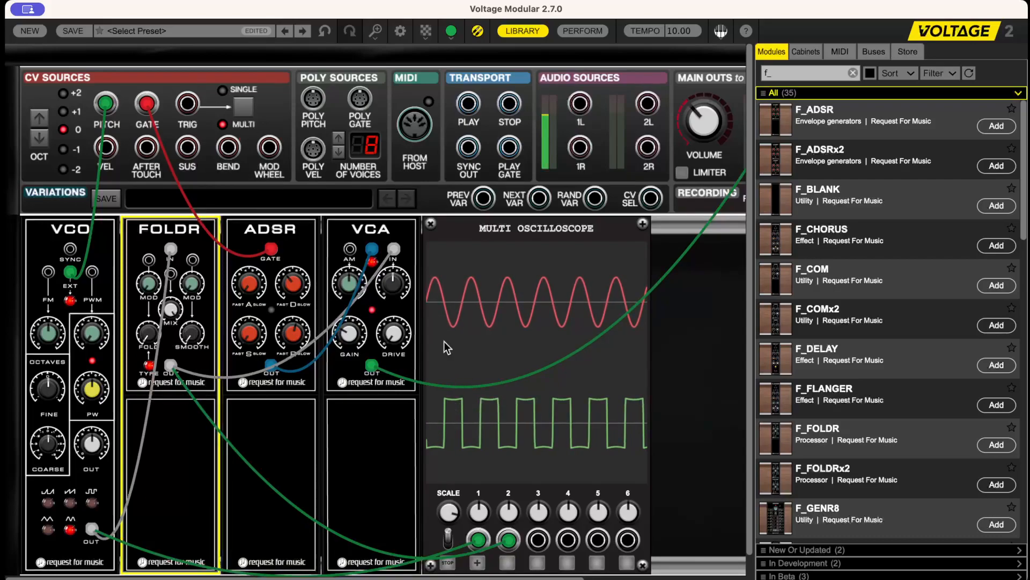
{"action": "mouse_move", "coordinate": [155, 335]}
{"action": "left_mouse_down"}
{"action": "mouse_move", "coordinate": [166, 302]}
{"action": "mouse_move", "coordinate": [168, 369]}
{"action": "left_mouse_up"}
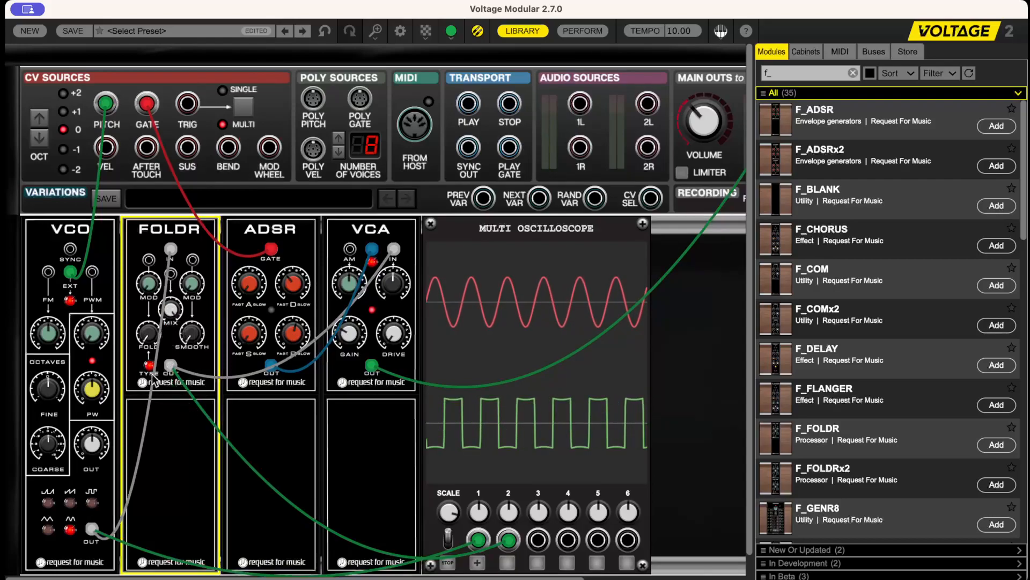
Step: Switch off the VCA's envelope toggle and FOLDR's Type, and set Fold just above its minimum
{"action": "left_click", "coordinate": [374, 266]}
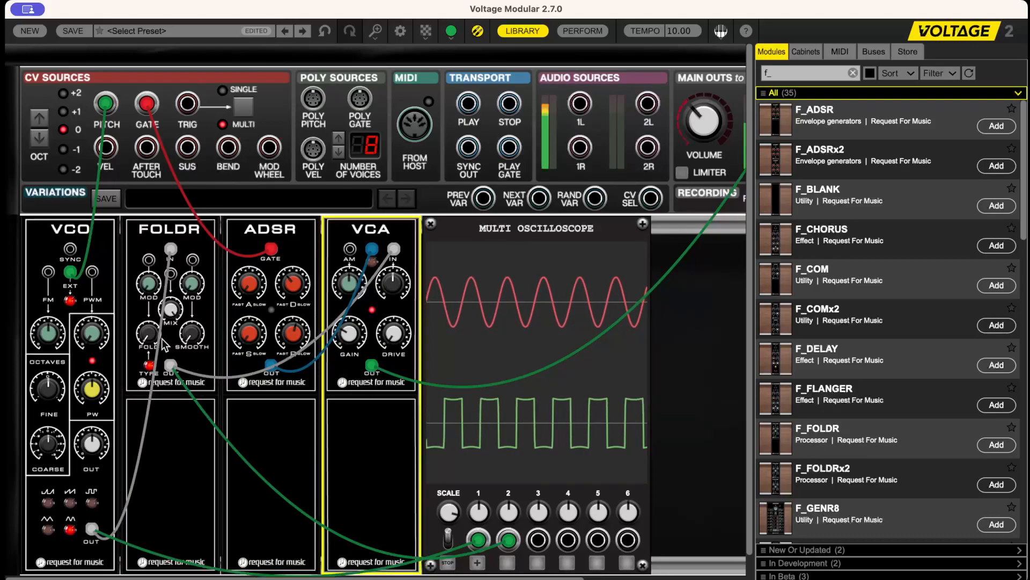
{"action": "left_click", "coordinate": [150, 365]}
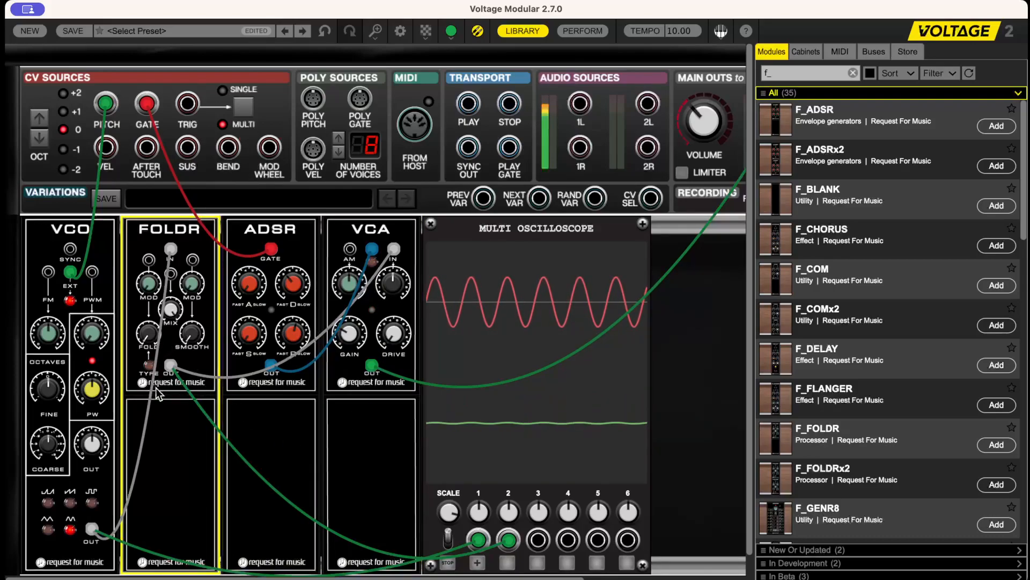
{"action": "left_click", "coordinate": [149, 365]}
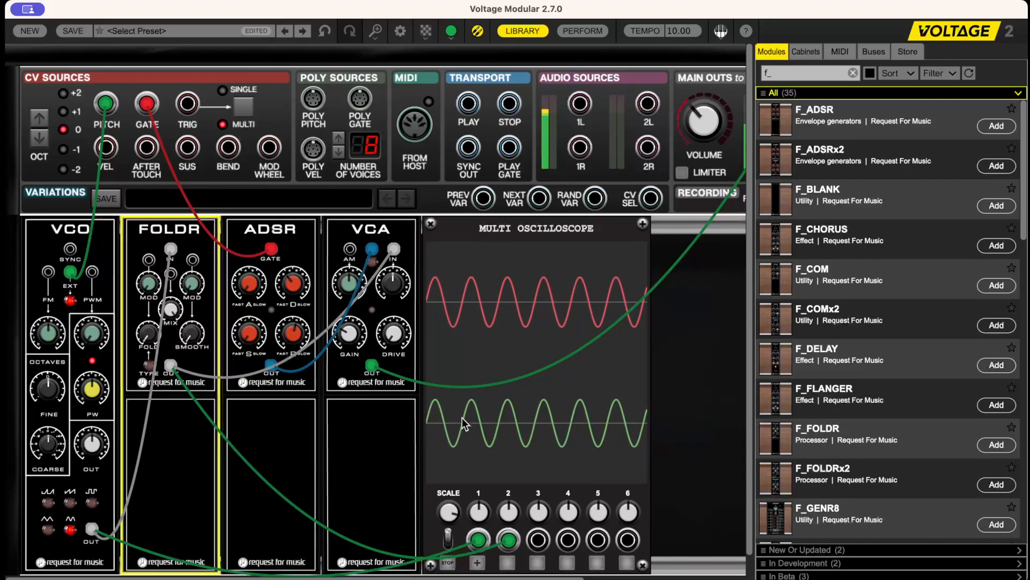
{"action": "mouse_move", "coordinate": [154, 339]}
{"action": "left_mouse_down"}
{"action": "mouse_move", "coordinate": [156, 310]}
{"action": "mouse_move", "coordinate": [151, 342]}
{"action": "left_mouse_up"}
Step: Sweep FOLDR's Fold up and back down to 0.10 with Type on, and return to Type off with minimum Fold
{"action": "left_click", "coordinate": [148, 367]}
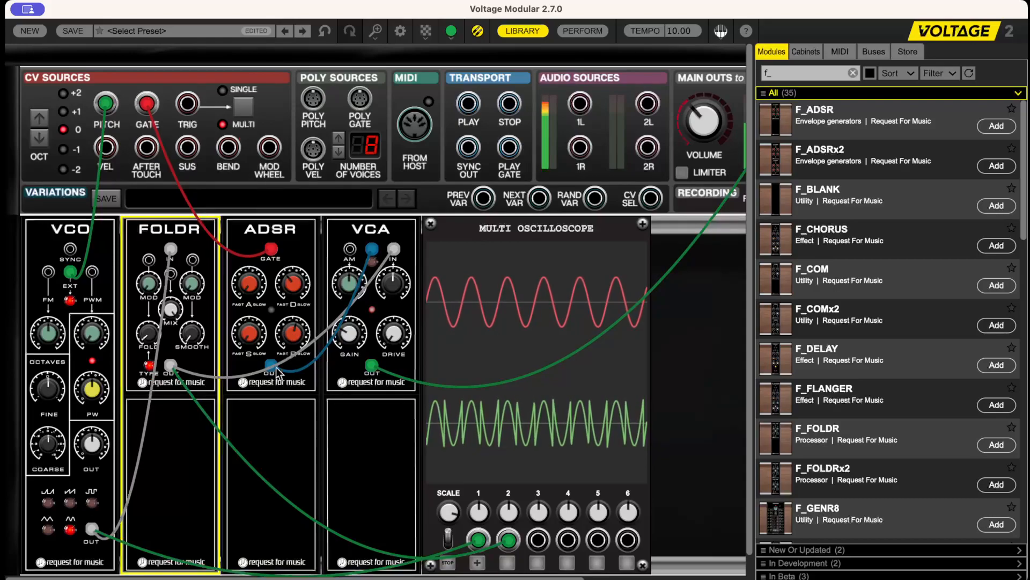
{"action": "left_click_drag", "start_coordinate": [146, 330], "coordinate": [198, 183]}
{"action": "mouse_move", "coordinate": [153, 344]}
{"action": "left_mouse_down"}
{"action": "mouse_move", "coordinate": [166, 271]}
{"action": "mouse_move", "coordinate": [179, 263]}
{"action": "mouse_move", "coordinate": [166, 352]}
{"action": "left_mouse_up"}
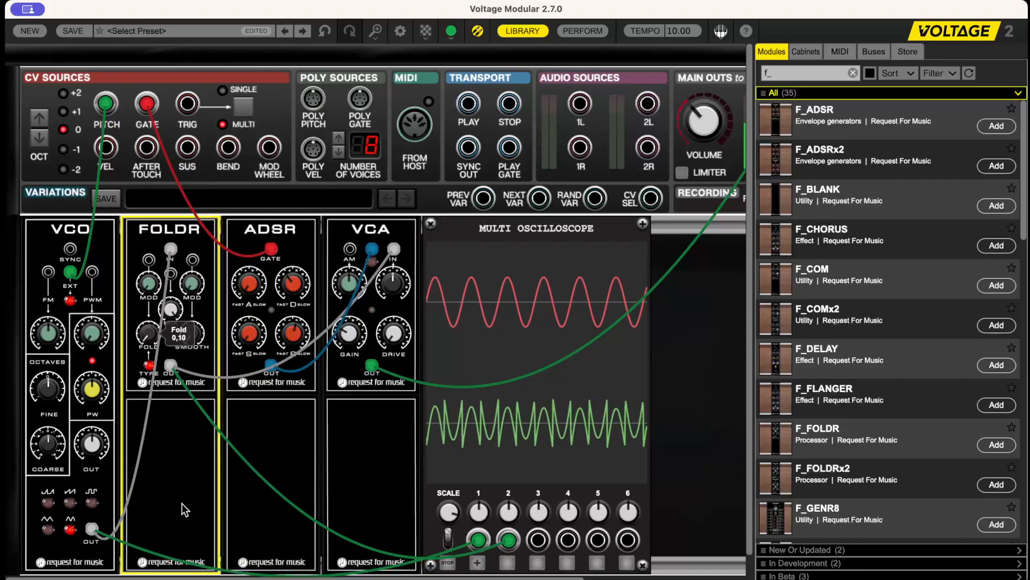
{"action": "left_click", "coordinate": [148, 367]}
{"action": "mouse_move", "coordinate": [150, 334]}
{"action": "left_mouse_down"}
{"action": "mouse_move", "coordinate": [218, 84]}
{"action": "mouse_move", "coordinate": [224, 371]}
{"action": "left_mouse_up"}
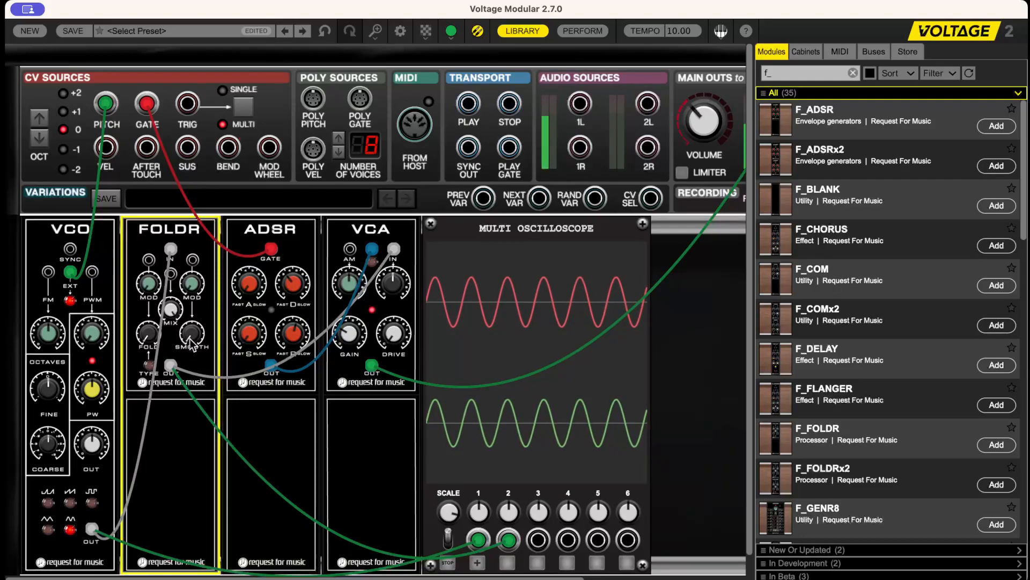
Step: Set FOLDR's Fold to 0.80 and adjust the oscilloscope's Scale to show about two wave cycles
{"action": "left_click_drag", "start_coordinate": [146, 335], "coordinate": [146, 303]}
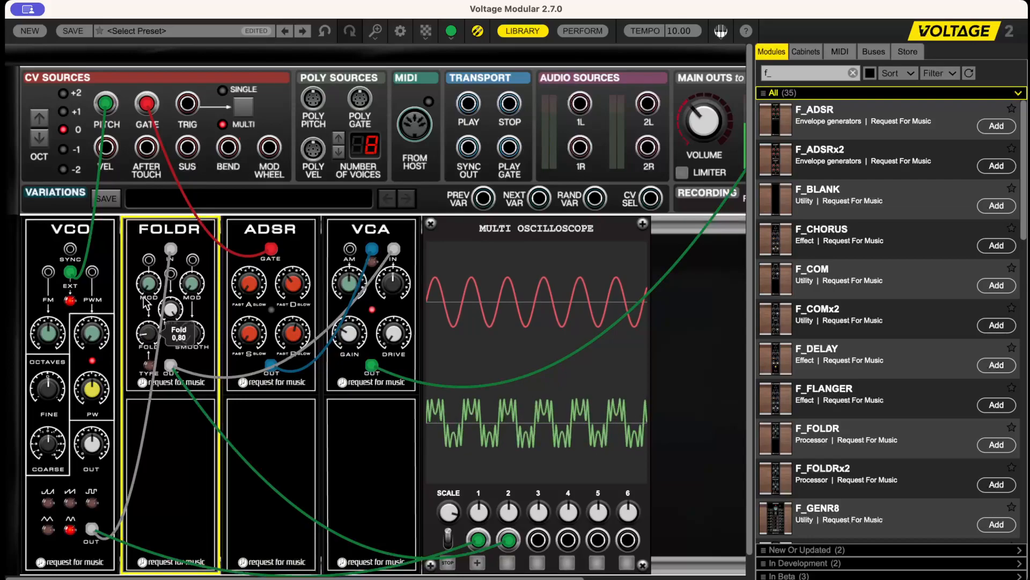
{"action": "left_click_drag", "start_coordinate": [448, 509], "coordinate": [448, 524]}
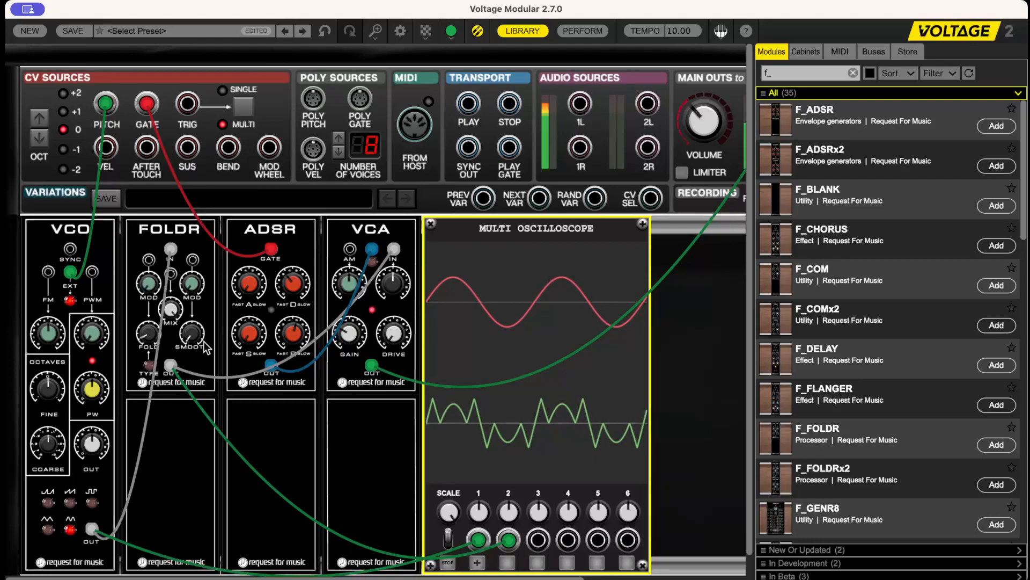
Step: Sweep FOLDR's Smooth and Fold up together to compare the folded waveforms, ending with Smooth at minimum and Fold at 2.21
{"action": "left_click_drag", "start_coordinate": [189, 341], "coordinate": [192, 276]}
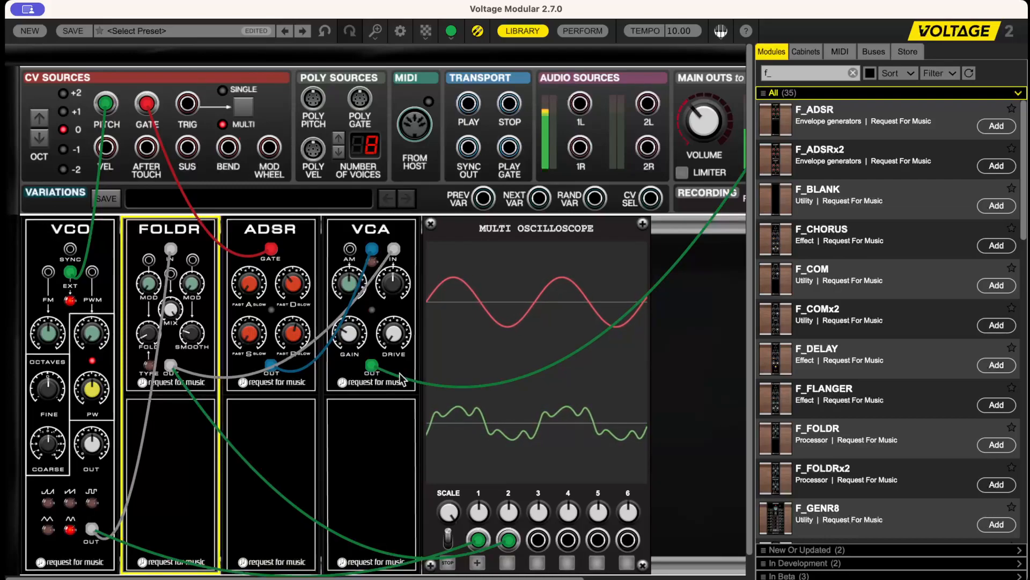
{"action": "left_click_drag", "start_coordinate": [150, 347], "coordinate": [148, 296]}
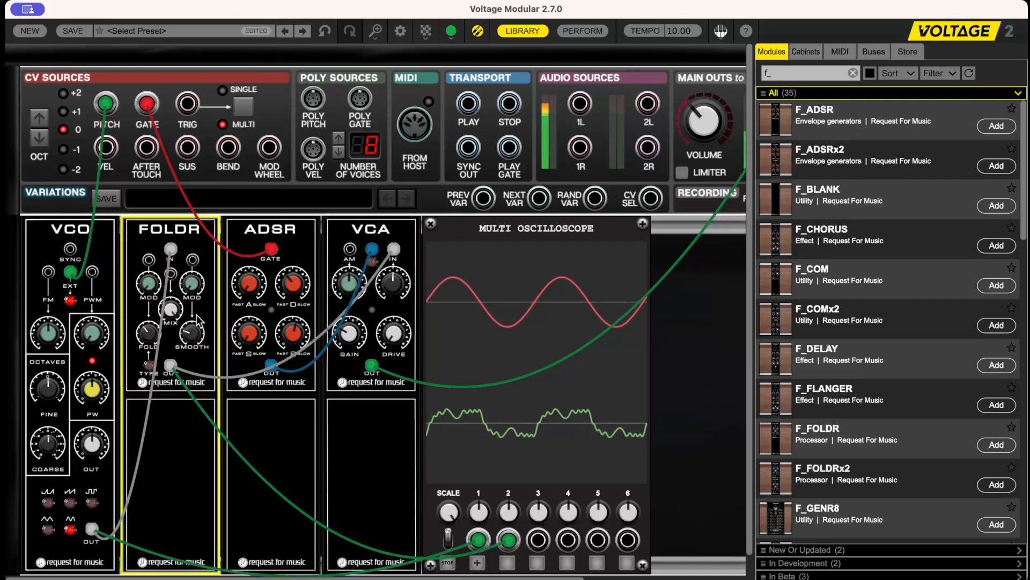
{"action": "left_click_drag", "start_coordinate": [198, 336], "coordinate": [152, 328]}
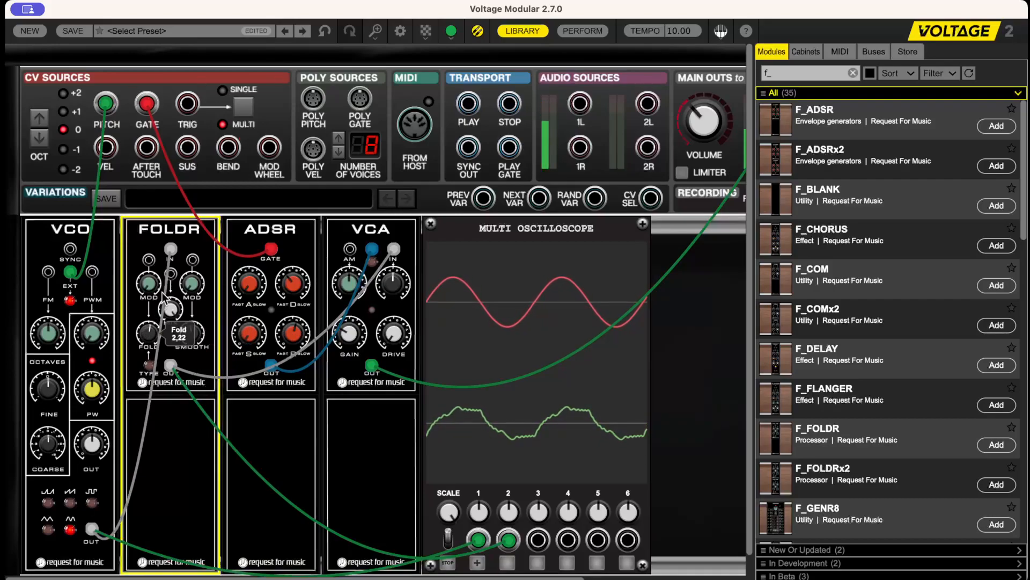
{"action": "mouse_move", "coordinate": [167, 290]}
{"action": "left_mouse_down"}
{"action": "mouse_move", "coordinate": [166, 322]}
{"action": "mouse_move", "coordinate": [171, 277]}
{"action": "left_mouse_up"}
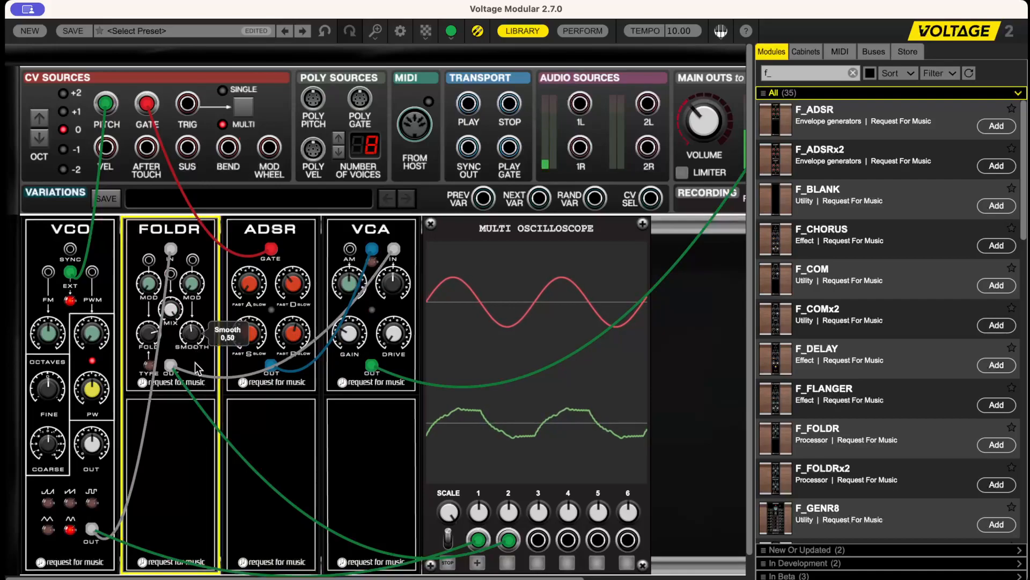
{"action": "left_click_drag", "start_coordinate": [203, 400], "coordinate": [224, 471]}
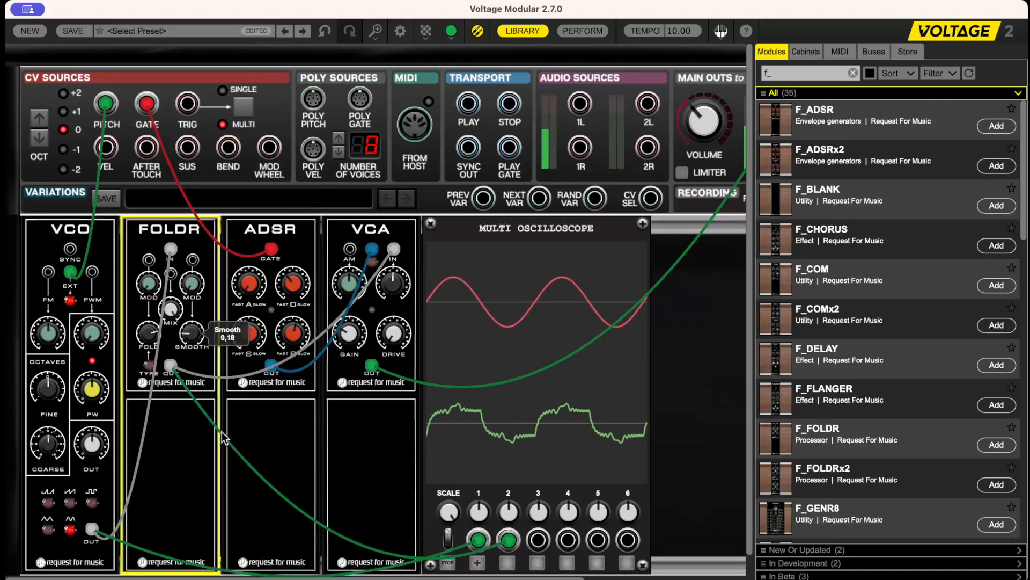
{"action": "left_click_drag", "start_coordinate": [159, 333], "coordinate": [195, 375]}
{"action": "left_click_drag", "start_coordinate": [151, 346], "coordinate": [152, 365]}
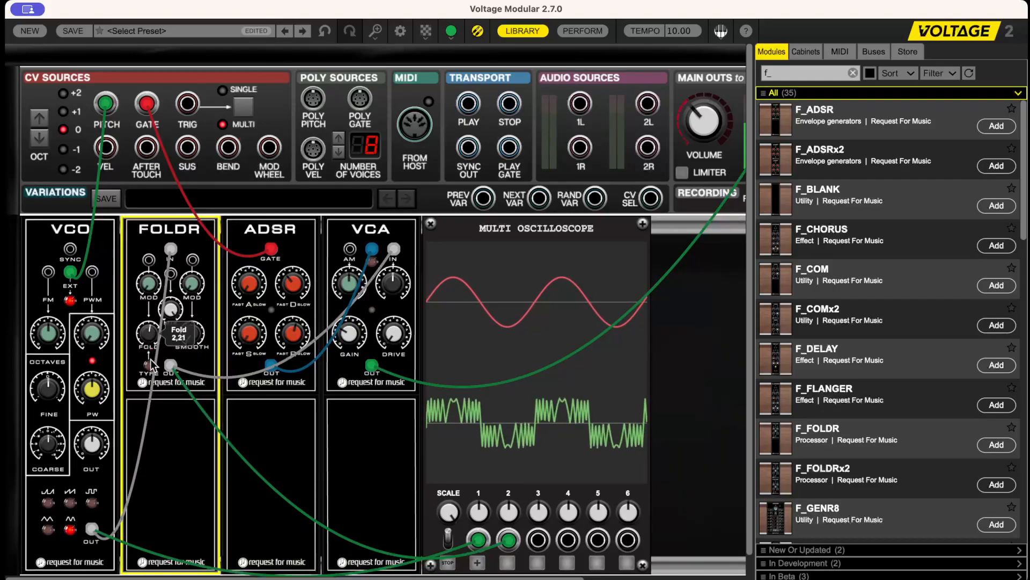
Step: Sweep FOLDR's Mix down with Type off, return it to 1.00, and lower it again to minimum with Type on
{"action": "left_click_drag", "start_coordinate": [170, 302], "coordinate": [179, 337]}
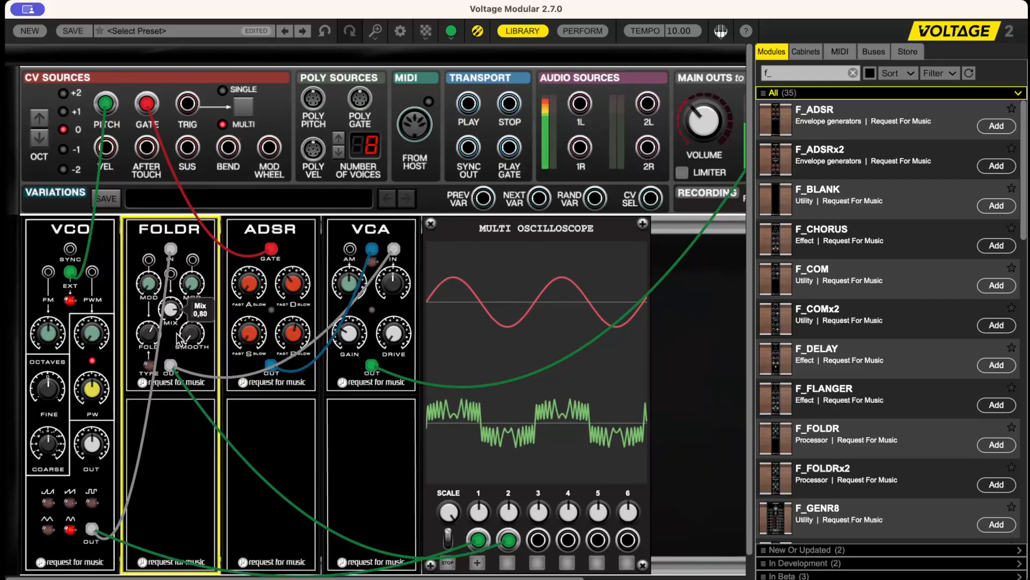
{"action": "left_click_drag", "start_coordinate": [187, 394], "coordinate": [200, 449]}
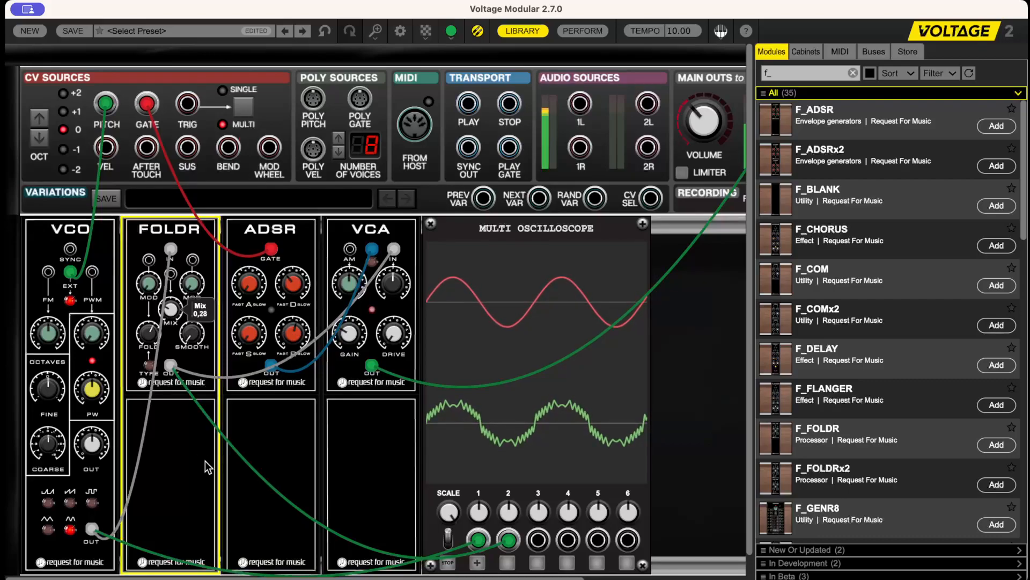
{"action": "left_click_drag", "start_coordinate": [171, 310], "coordinate": [194, 179]}
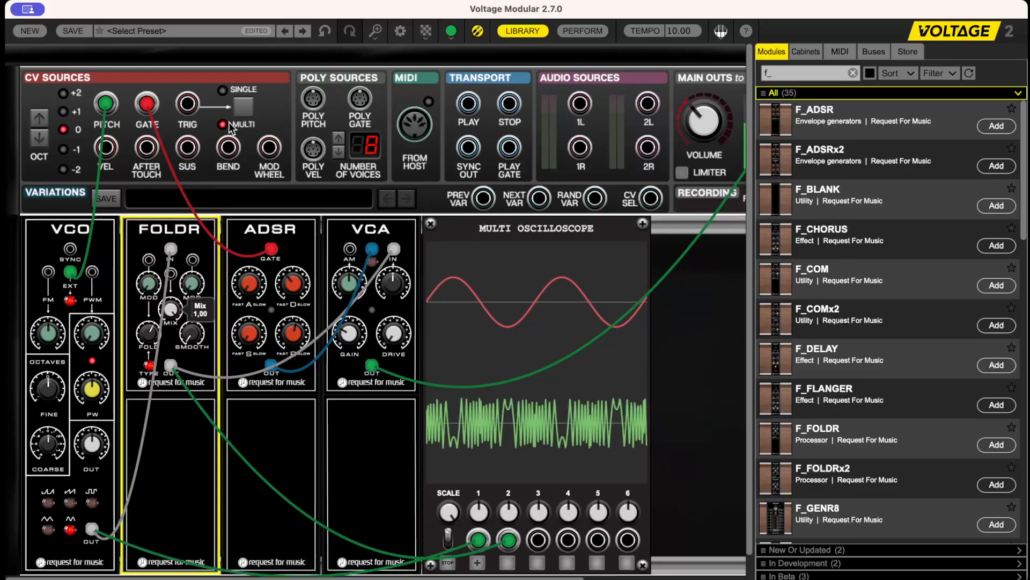
{"action": "left_click_drag", "start_coordinate": [220, 236], "coordinate": [220, 266]}
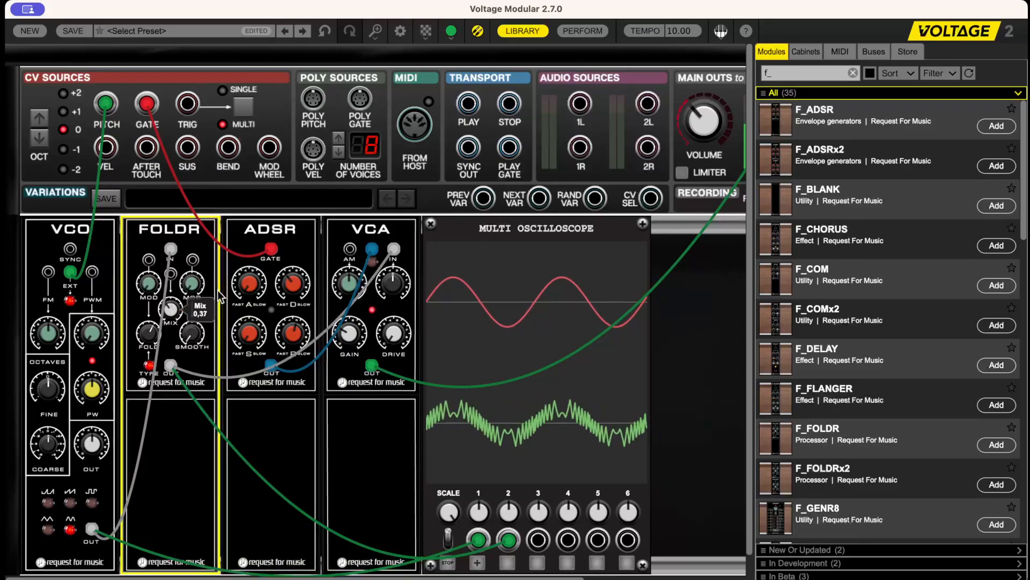
{"action": "left_click_drag", "start_coordinate": [225, 315], "coordinate": [230, 353]}
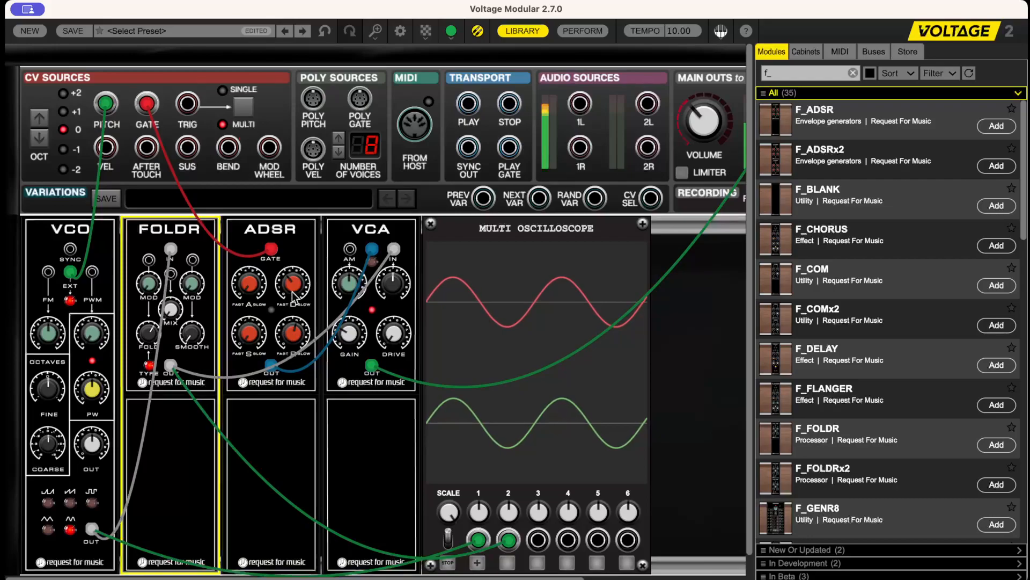
Step: Switch on the VCA's envelope toggle and return FOLDR to Type off with full Mix and a reduced Fold
{"action": "left_click", "coordinate": [386, 303]}
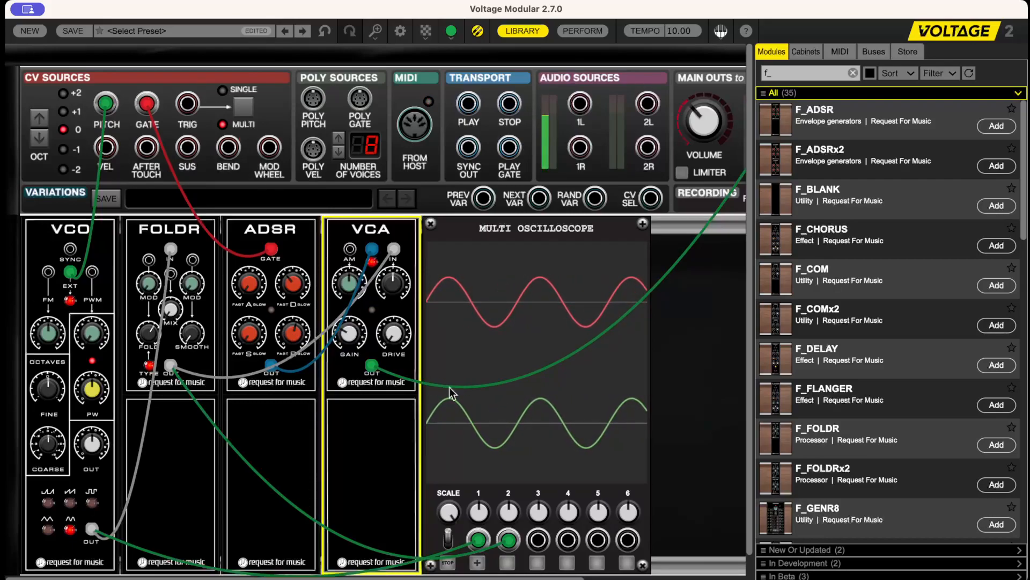
{"action": "left_click", "coordinate": [149, 366]}
{"action": "left_click_drag", "start_coordinate": [172, 310], "coordinate": [211, 25]}
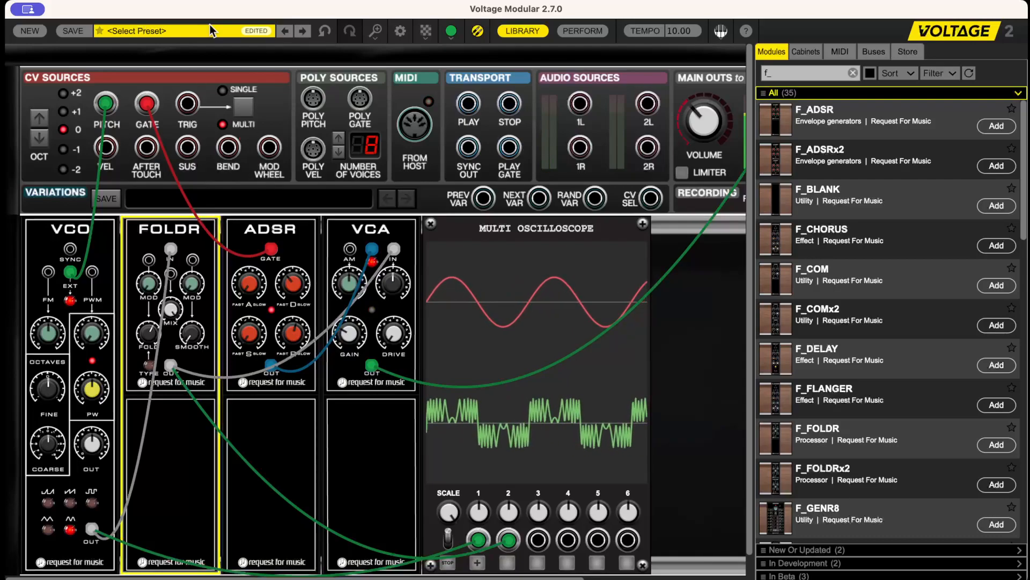
{"action": "left_click_drag", "start_coordinate": [146, 333], "coordinate": [157, 422]}
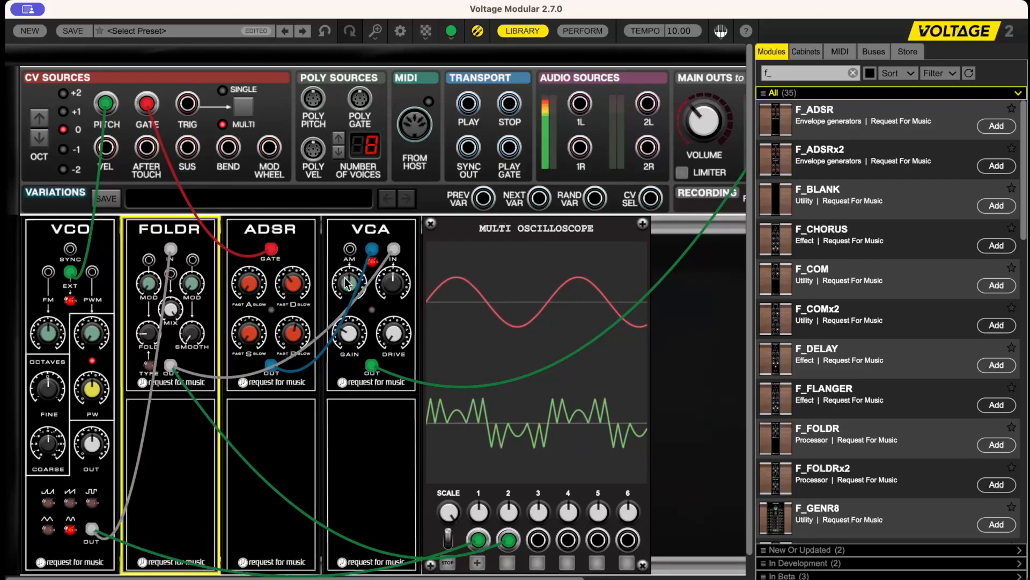
Step: Add an F_LFO module before the VCO and modulate FOLDR's Fold from its first triangle output, with the VCA's envelope toggle off
{"action": "scroll", "coordinate": [771, 441], "scroll_direction": "down", "scroll_amount": 5}
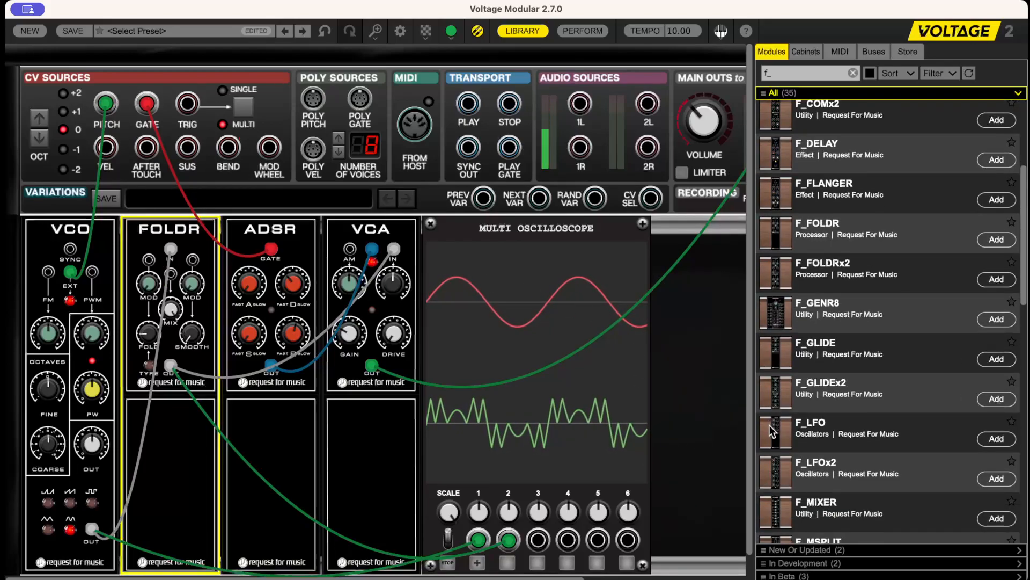
{"action": "left_click_drag", "start_coordinate": [771, 430], "coordinate": [140, 290]}
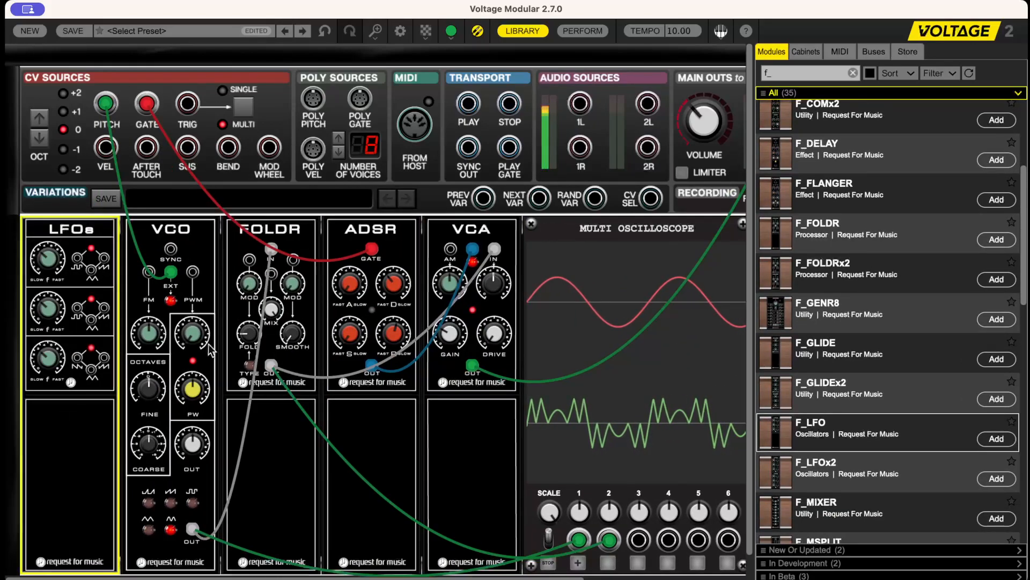
{"action": "left_click", "coordinate": [522, 31]}
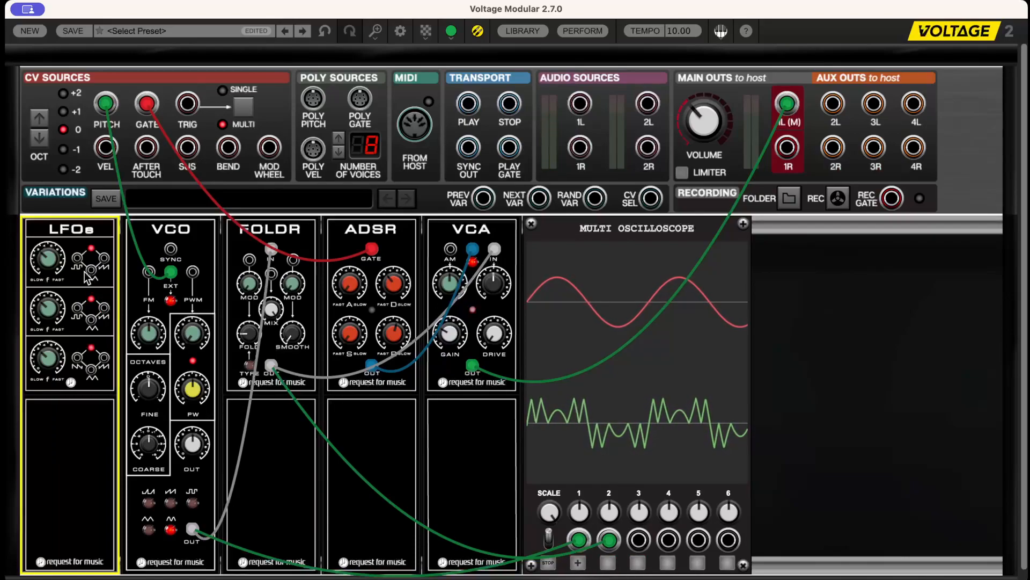
{"action": "left_click_drag", "start_coordinate": [91, 272], "coordinate": [250, 261]}
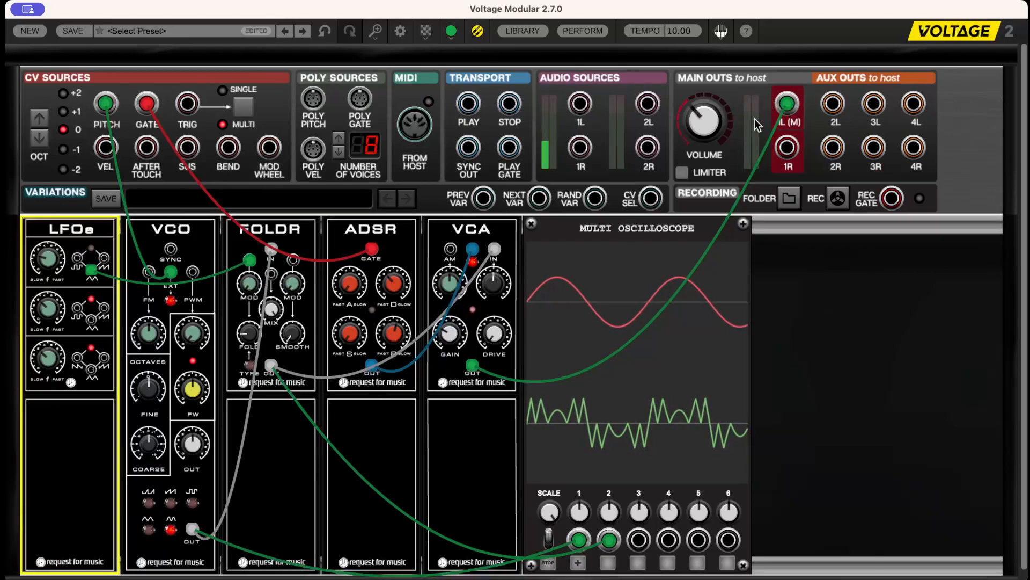
{"action": "left_click", "coordinate": [473, 264]}
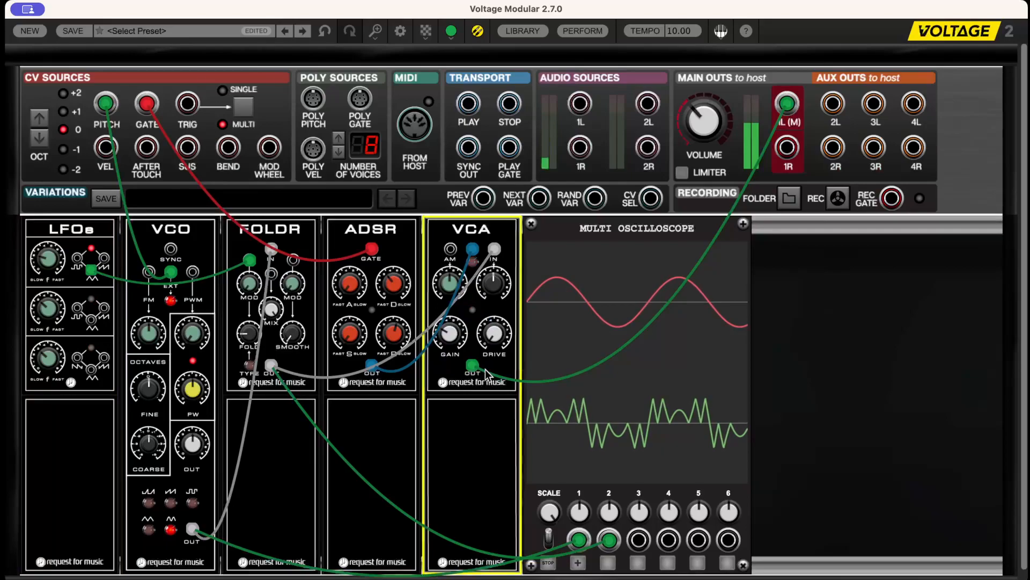
{"action": "left_click", "coordinate": [249, 283]}
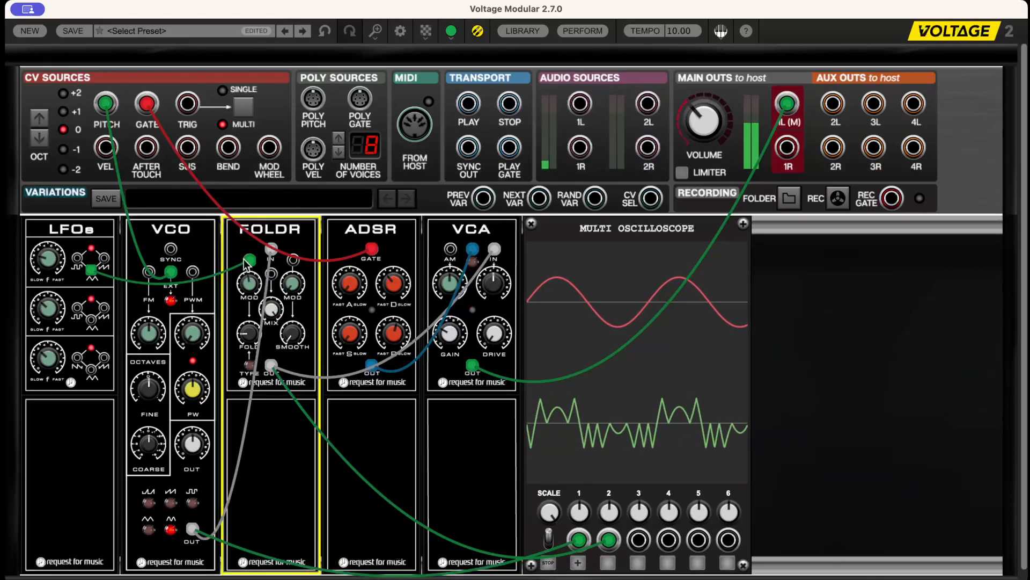
Step: Move the LFO cable to FOLDR's Smooth and then its Mix modulation input, returning Smooth to minimum and lowering Mix
{"action": "left_click_drag", "start_coordinate": [250, 260], "coordinate": [295, 262]}
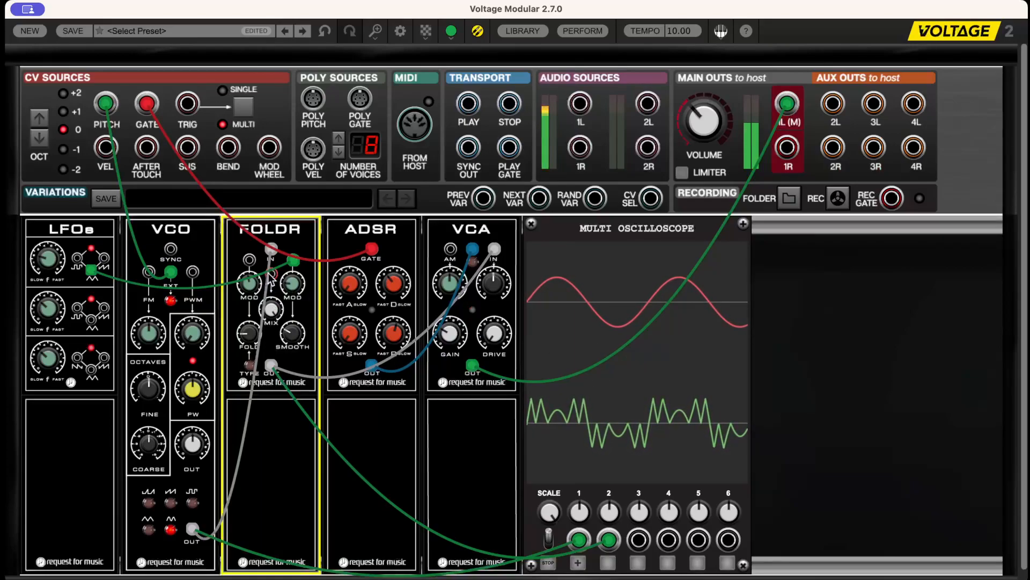
{"action": "left_click_drag", "start_coordinate": [293, 261], "coordinate": [272, 275]}
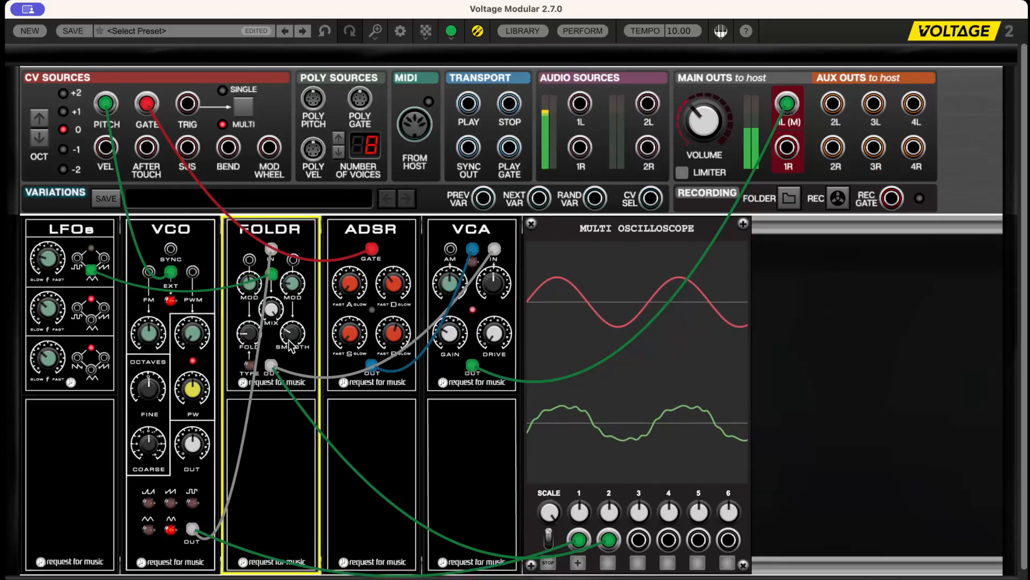
{"action": "left_click_drag", "start_coordinate": [291, 343], "coordinate": [280, 354]}
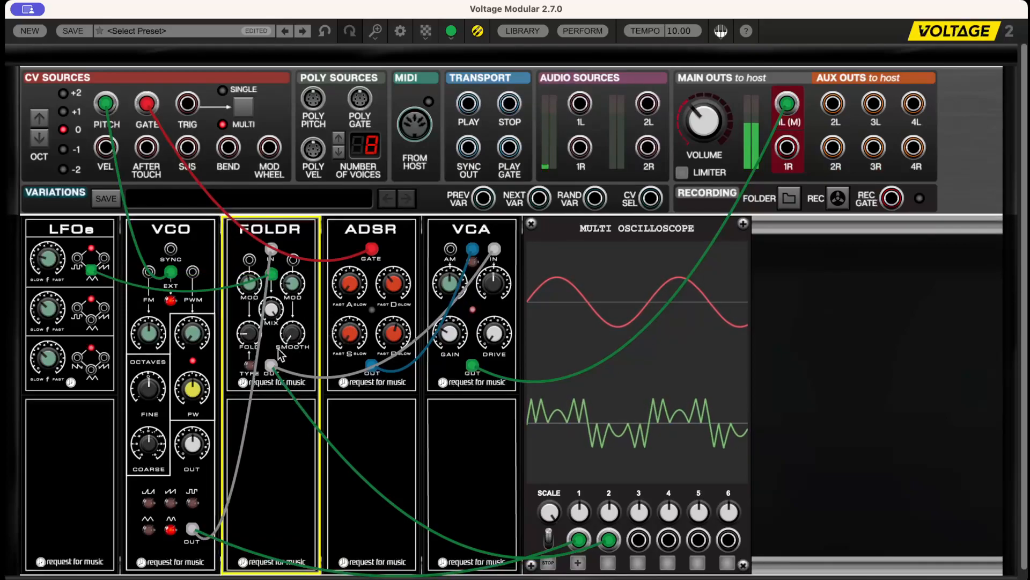
{"action": "left_click_drag", "start_coordinate": [273, 312], "coordinate": [286, 371]}
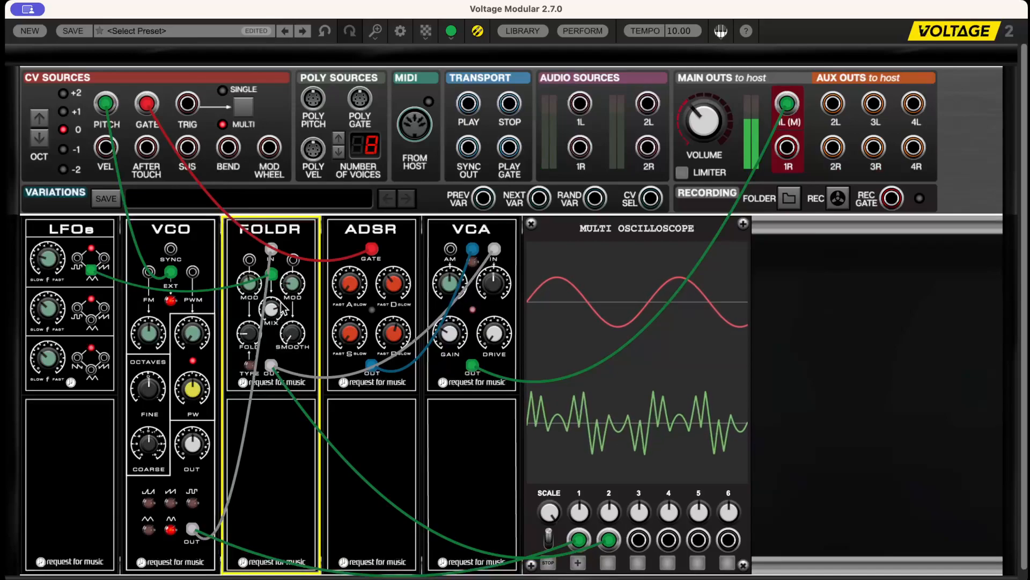
Step: Replace the LFO modulation with the ADSR output patched to FOLDR's Fold modulation, with Fold at 0.19 and the VCA's envelope toggle on
{"action": "left_click_drag", "start_coordinate": [272, 274], "coordinate": [252, 344]}
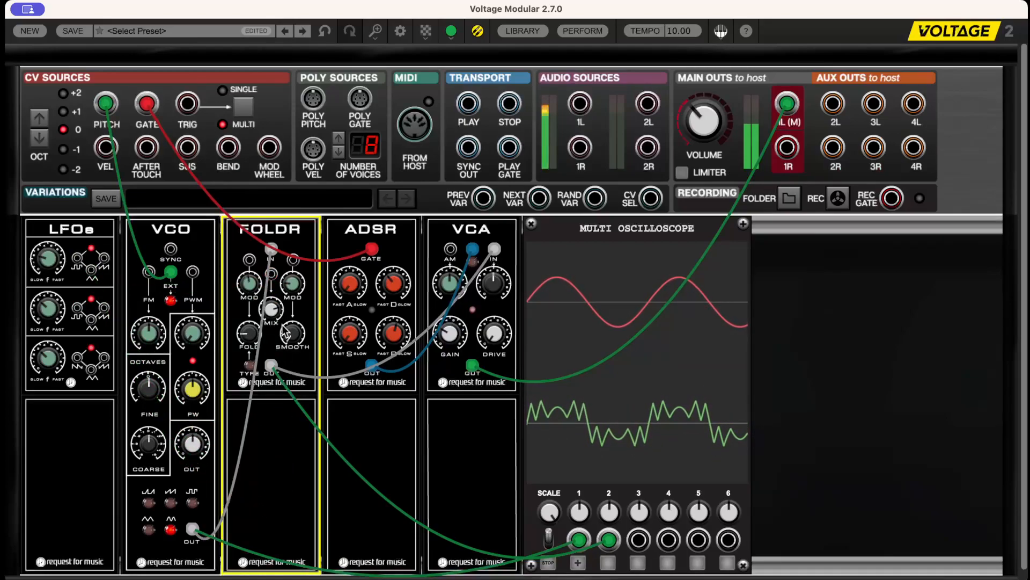
{"action": "left_click_drag", "start_coordinate": [253, 329], "coordinate": [254, 377]}
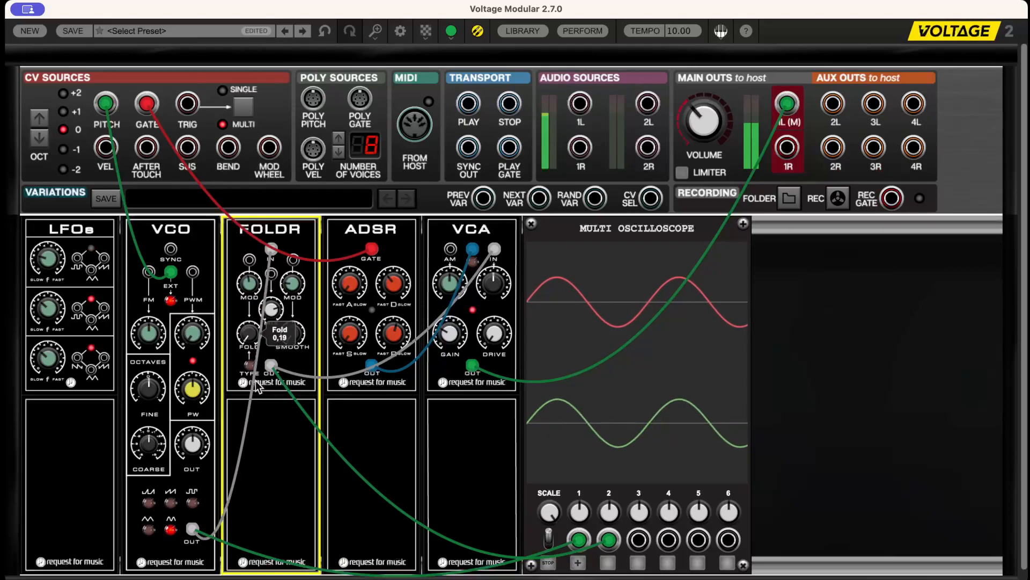
{"action": "left_click_drag", "start_coordinate": [249, 261], "coordinate": [372, 366]}
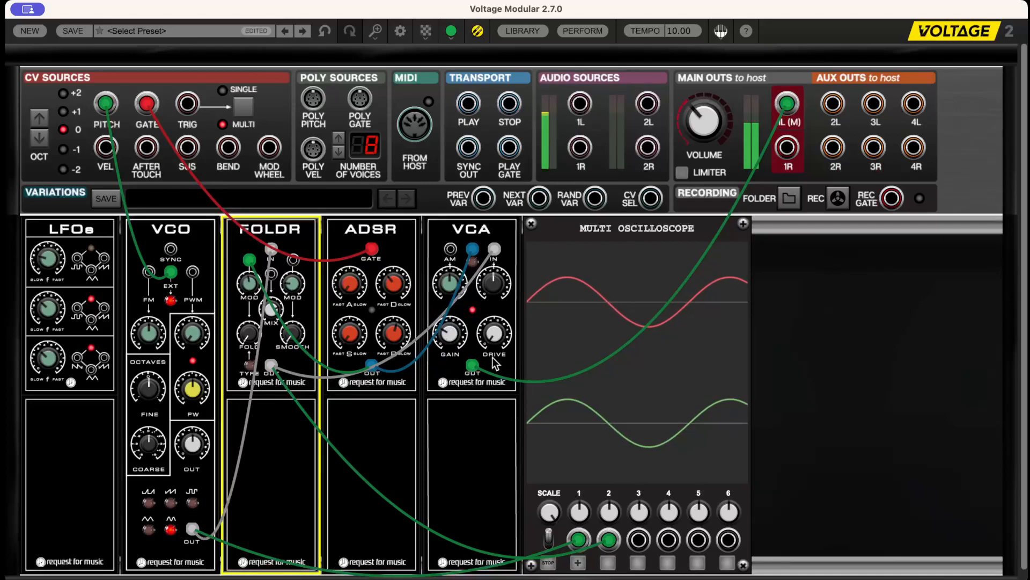
{"action": "left_click", "coordinate": [475, 266]}
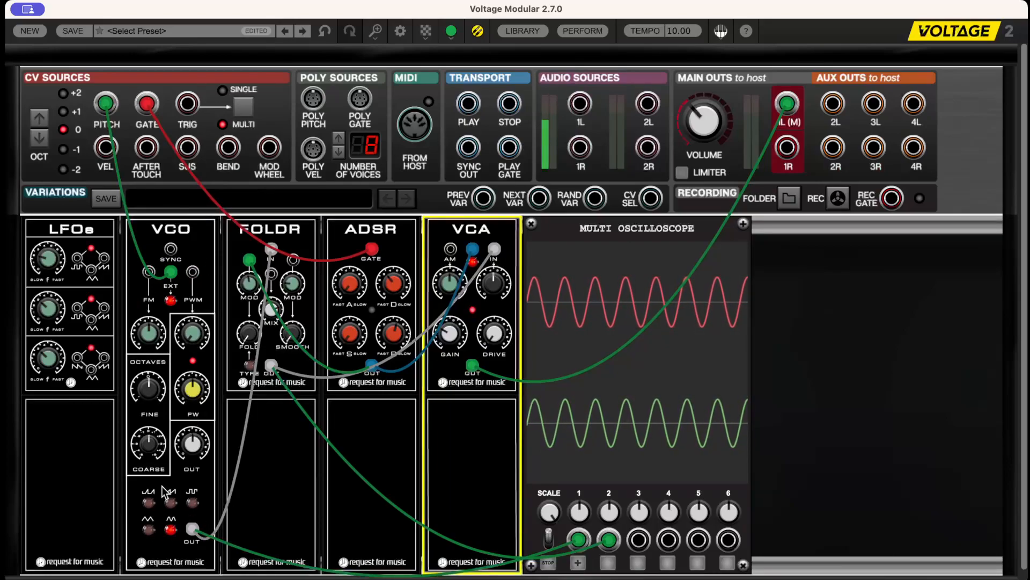
Step: Change the VCO waveform from sine to triangle and keep FOLDR's Fold at 0.19
{"action": "left_click", "coordinate": [171, 531]}
{"action": "left_click", "coordinate": [149, 531]}
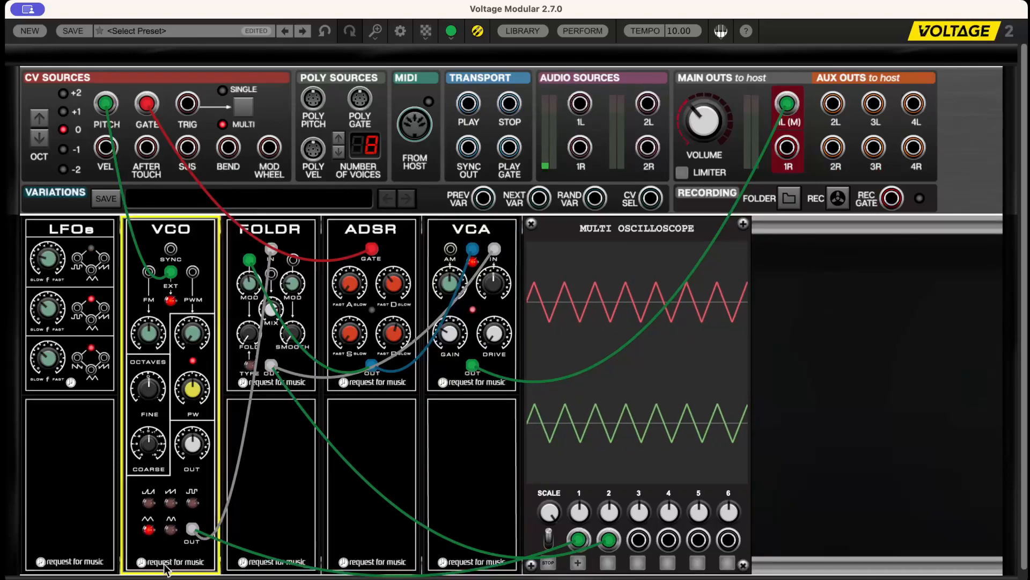
{"action": "mouse_move", "coordinate": [245, 337]}
{"action": "left_mouse_down"}
{"action": "mouse_move", "coordinate": [251, 272]}
{"action": "mouse_move", "coordinate": [259, 355]}
{"action": "left_mouse_up"}
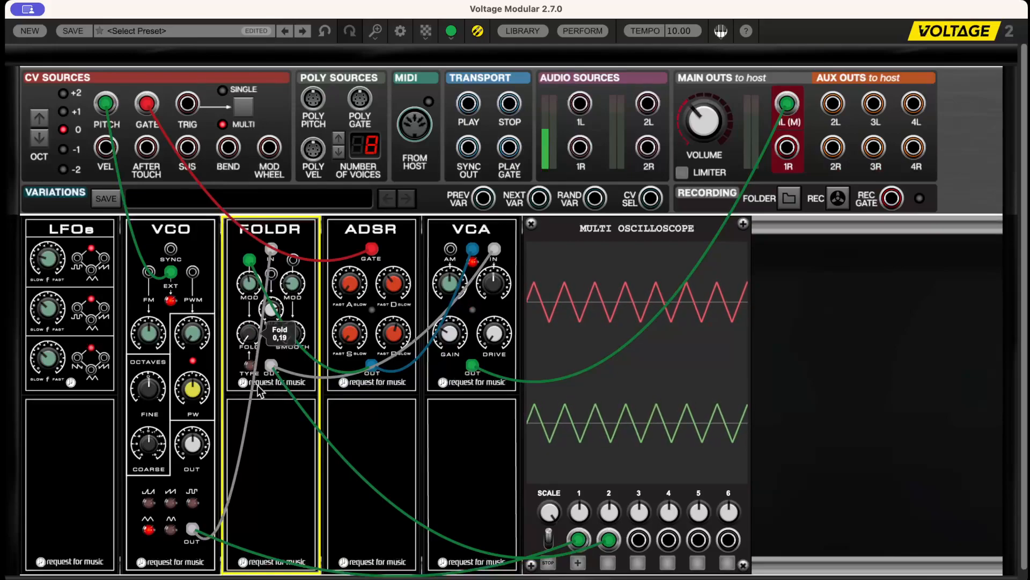
Step: Switch off the VCA's envelope toggle, remove the ADSR cable from FOLDR's Fold modulation input, and set Fold to 0.19
{"action": "left_click", "coordinate": [473, 262]}
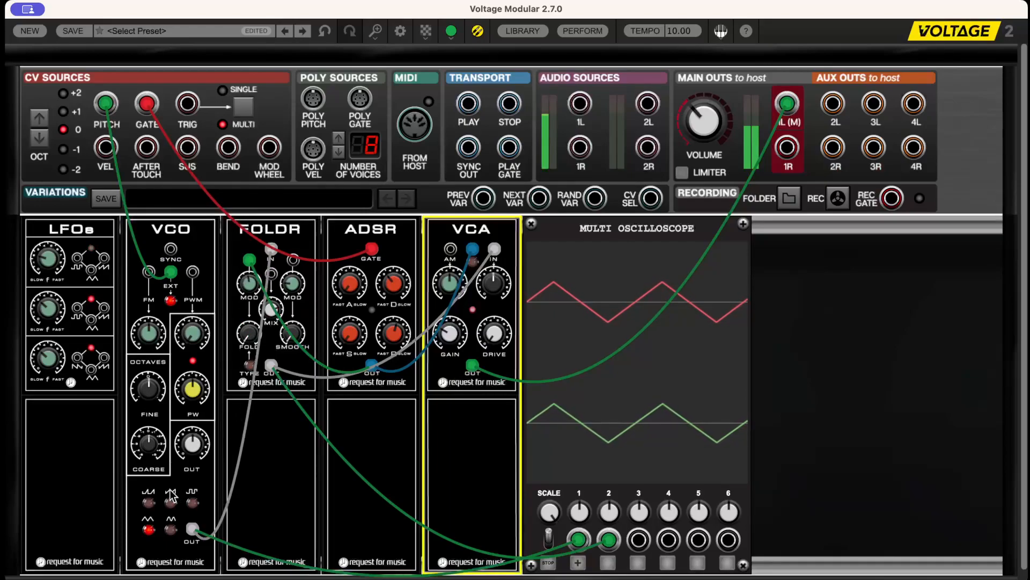
{"action": "left_click_drag", "start_coordinate": [248, 282], "coordinate": [275, 449]}
{"action": "left_click_drag", "start_coordinate": [249, 261], "coordinate": [369, 532]}
{"action": "mouse_move", "coordinate": [249, 332]}
{"action": "left_mouse_down"}
{"action": "mouse_move", "coordinate": [257, 261]}
{"action": "mouse_move", "coordinate": [260, 348]}
{"action": "left_mouse_up"}
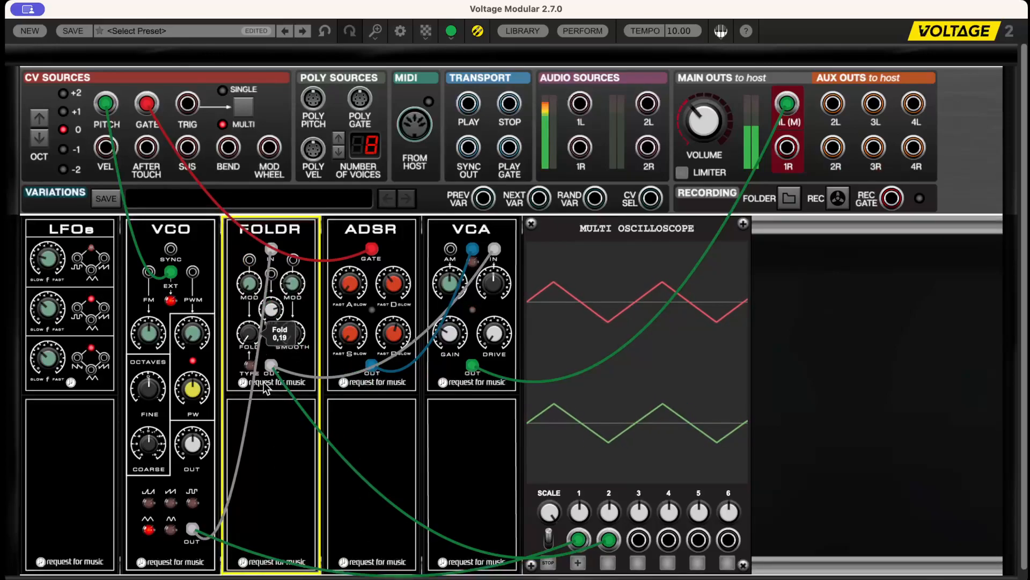
Step: Compare the VCO's sine and triangle waves through FOLDR with Fold raised to 1.16, and switch to sawtooth alone with Fold back near minimum
{"action": "left_click", "coordinate": [171, 529]}
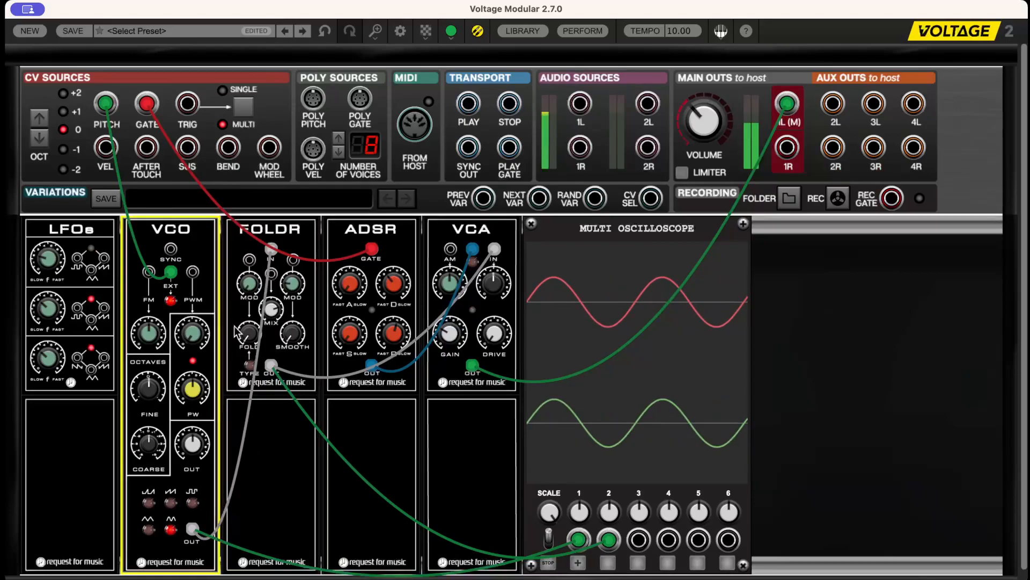
{"action": "left_click_drag", "start_coordinate": [244, 338], "coordinate": [250, 271]}
{"action": "left_click", "coordinate": [149, 529]}
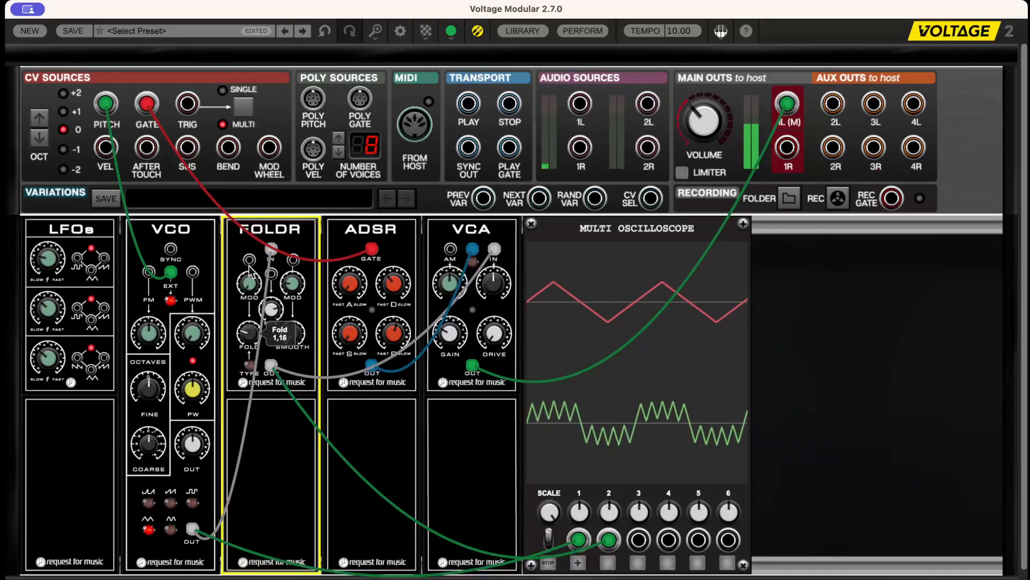
{"action": "left_click", "coordinate": [171, 503]}
{"action": "left_click", "coordinate": [149, 529]}
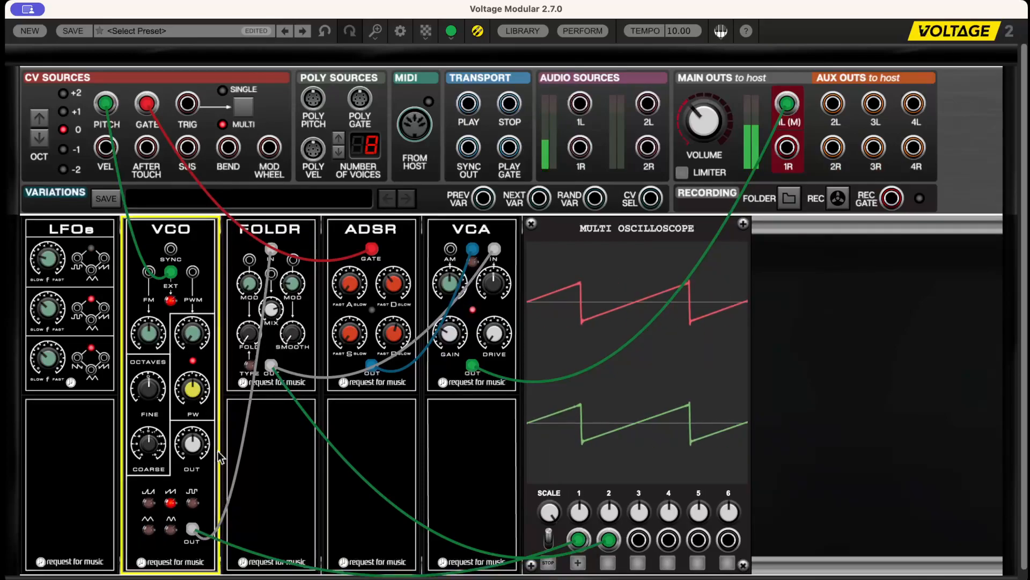
Step: Sweep FOLDR's Fold on the sawtooth wave, switch its Type toggle on, and settle Fold at 1.41
{"action": "left_click_drag", "start_coordinate": [246, 340], "coordinate": [273, 219]}
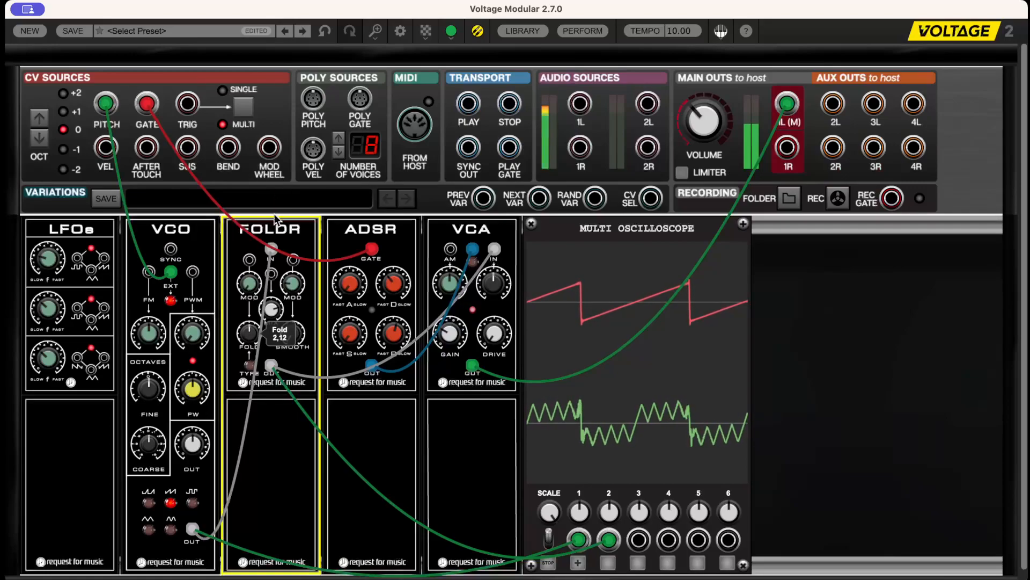
{"action": "left_click", "coordinate": [249, 366]}
{"action": "left_click_drag", "start_coordinate": [252, 335], "coordinate": [263, 272]}
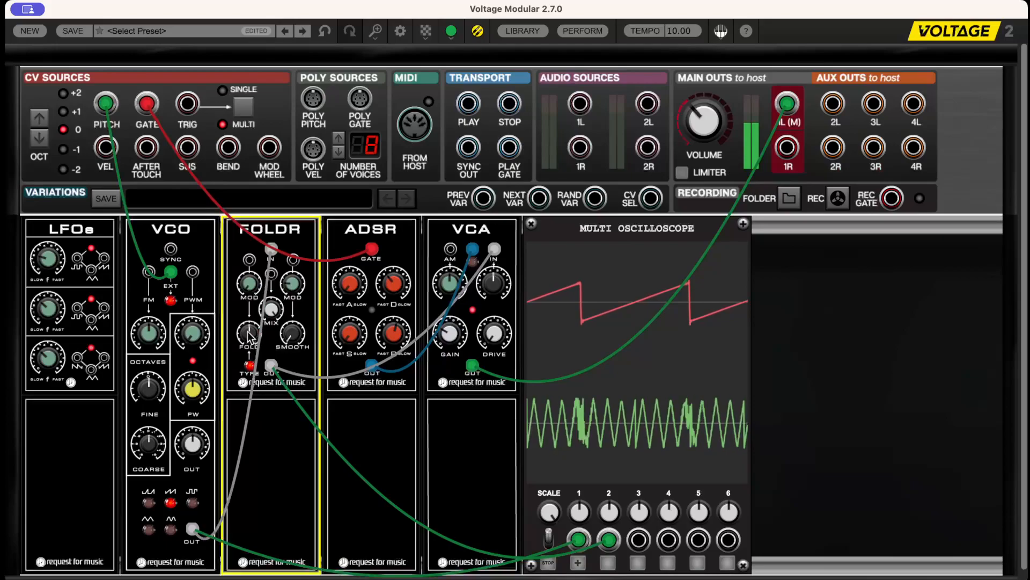
{"action": "left_click_drag", "start_coordinate": [249, 338], "coordinate": [258, 282]}
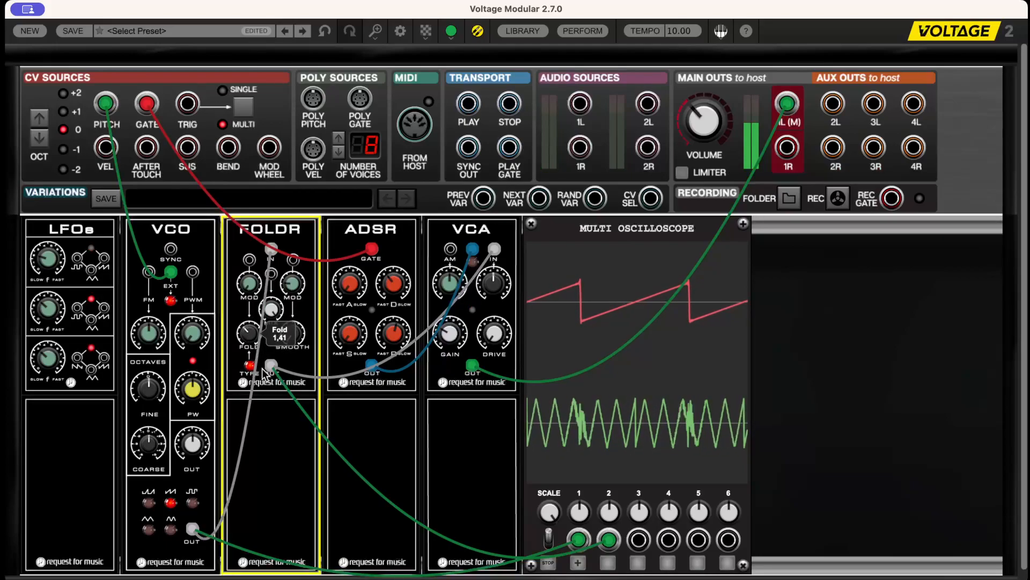
Step: Switch the VCO from sawtooth to square alone, and raise FOLDR's Smooth slightly while comparing Fold amounts with Type off and on
{"action": "left_click", "coordinate": [171, 499]}
{"action": "left_click", "coordinate": [189, 500]}
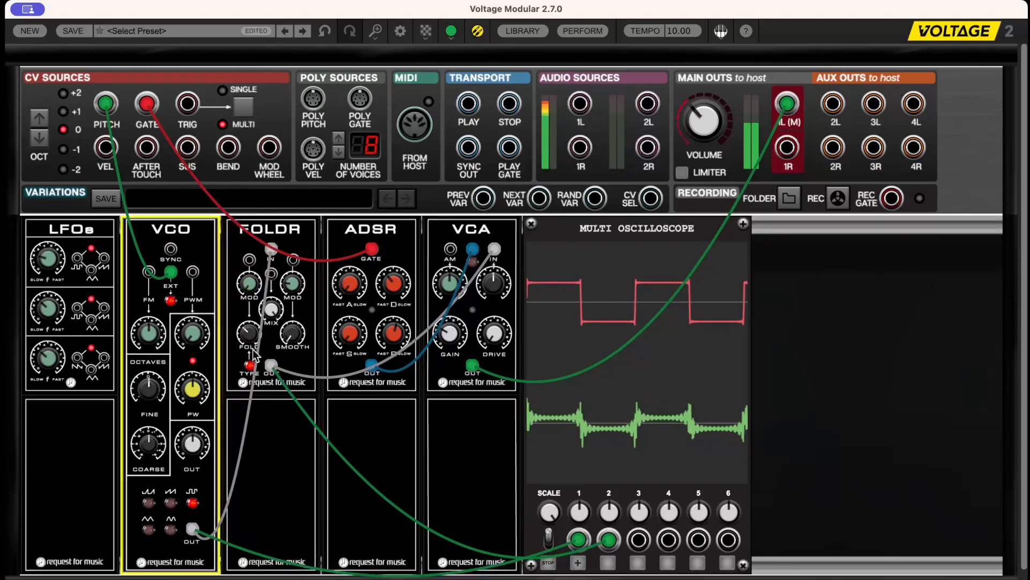
{"action": "left_click_drag", "start_coordinate": [253, 344], "coordinate": [249, 369]}
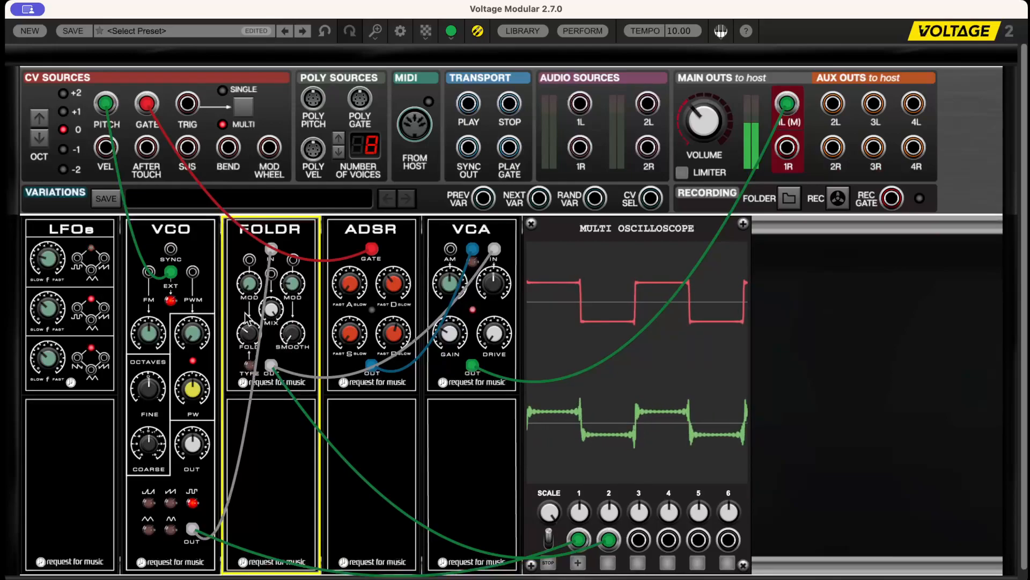
{"action": "left_click_drag", "start_coordinate": [248, 331], "coordinate": [296, 308]}
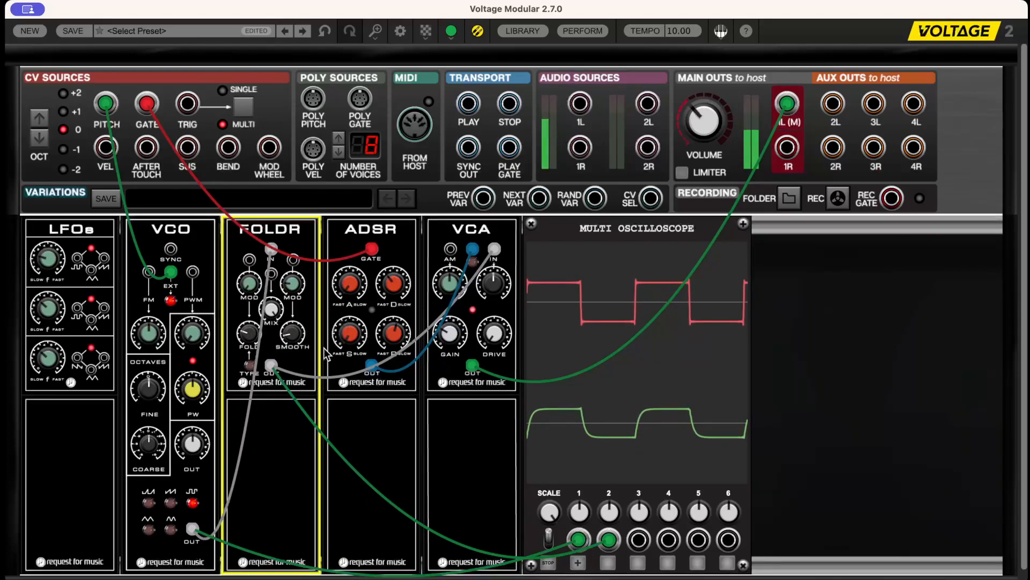
{"action": "left_click_drag", "start_coordinate": [247, 338], "coordinate": [255, 281]}
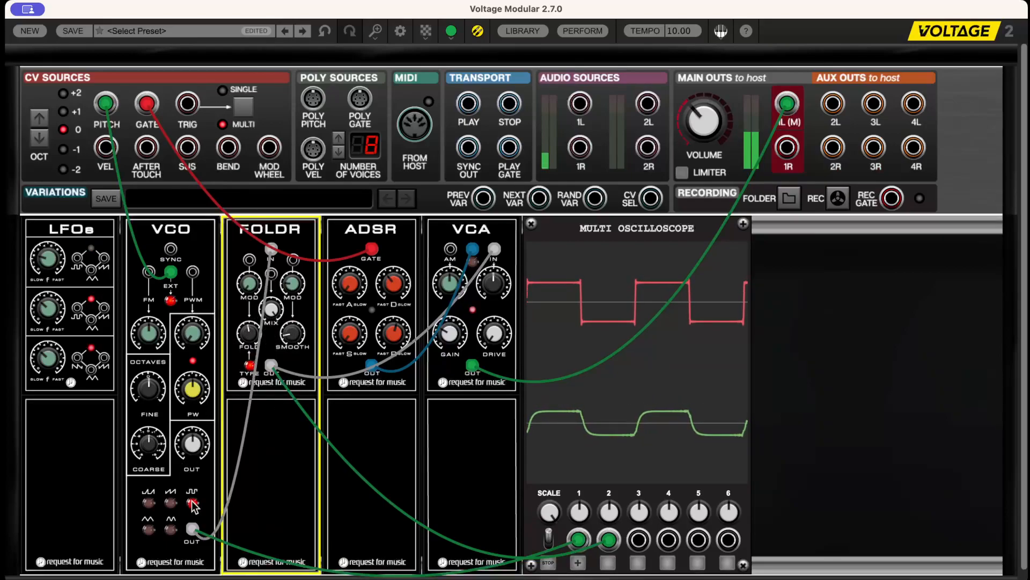
Step: Change the VCO to the spike-shaped wave alone, then lower FOLDR's Fold and switch its Type toggle off
{"action": "left_click", "coordinate": [149, 503]}
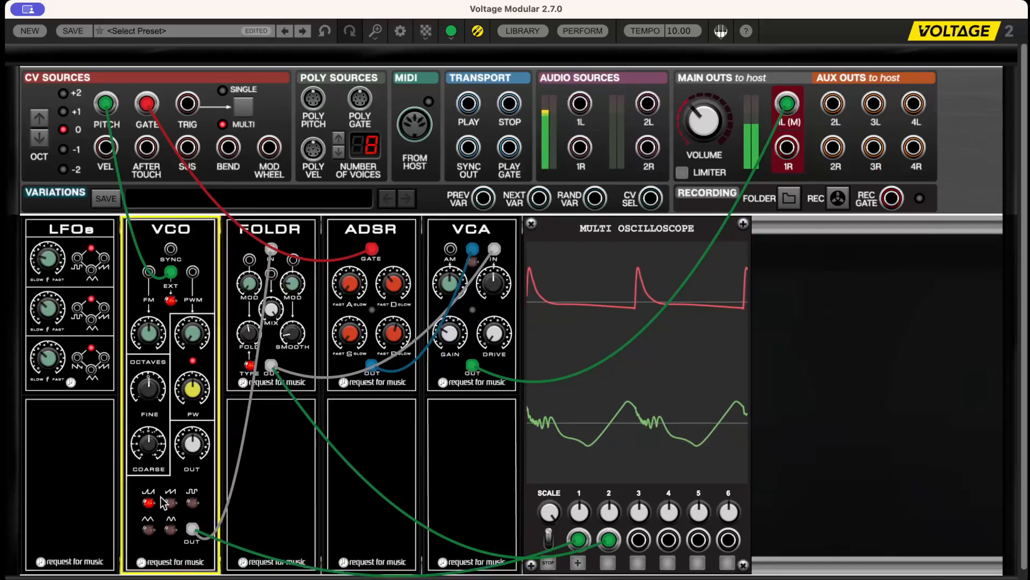
{"action": "mouse_move", "coordinate": [246, 336]}
{"action": "left_mouse_down"}
{"action": "mouse_move", "coordinate": [258, 301]}
{"action": "mouse_move", "coordinate": [251, 335]}
{"action": "left_mouse_up"}
{"action": "mouse_move", "coordinate": [261, 337]}
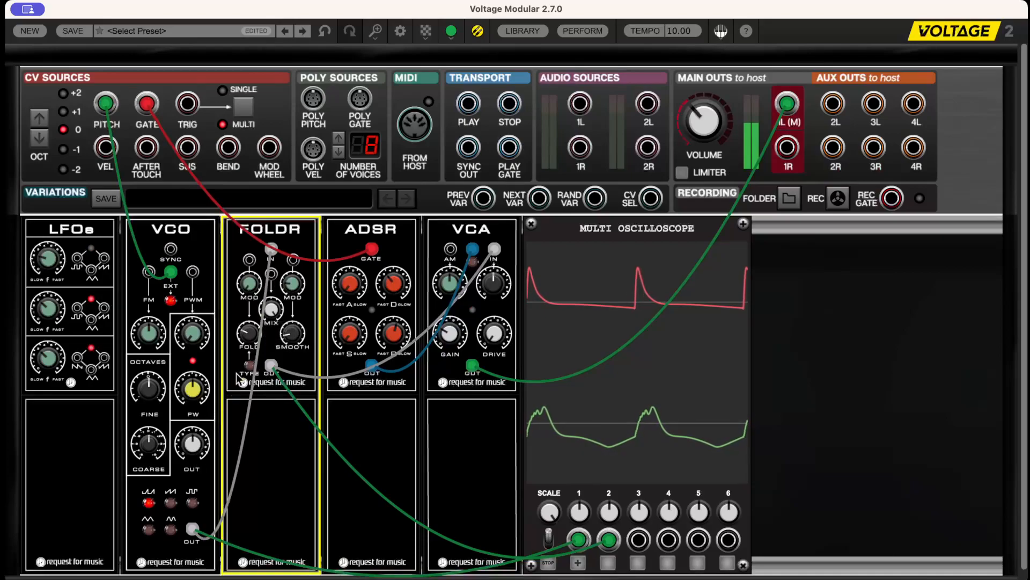
Step: Add the sine wave to the VCO's spike-shaped wave, lower FOLDR's Fold slightly, and leave the VCA's envelope toggle on
{"action": "left_click", "coordinate": [479, 266]}
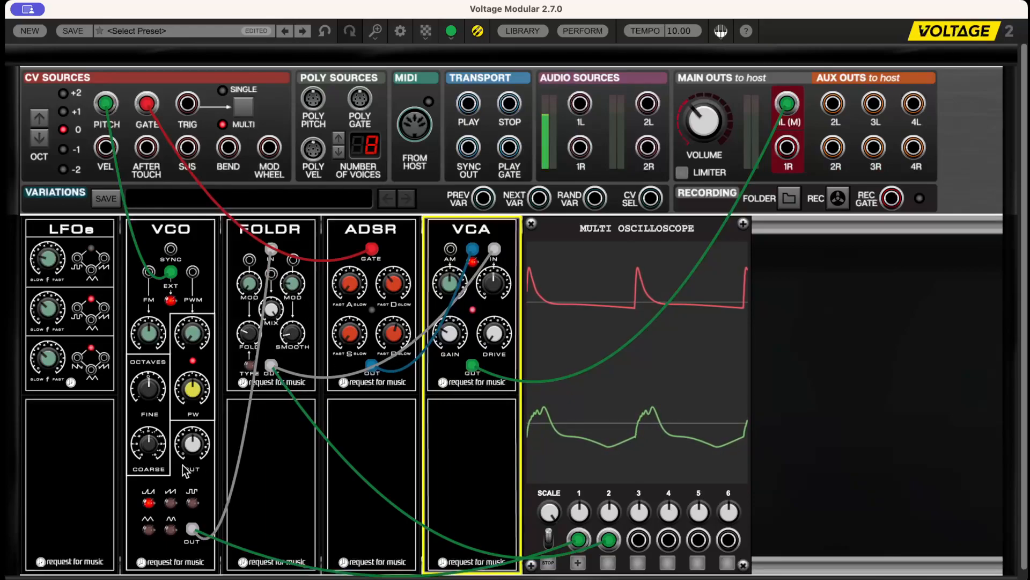
{"action": "left_click", "coordinate": [171, 530]}
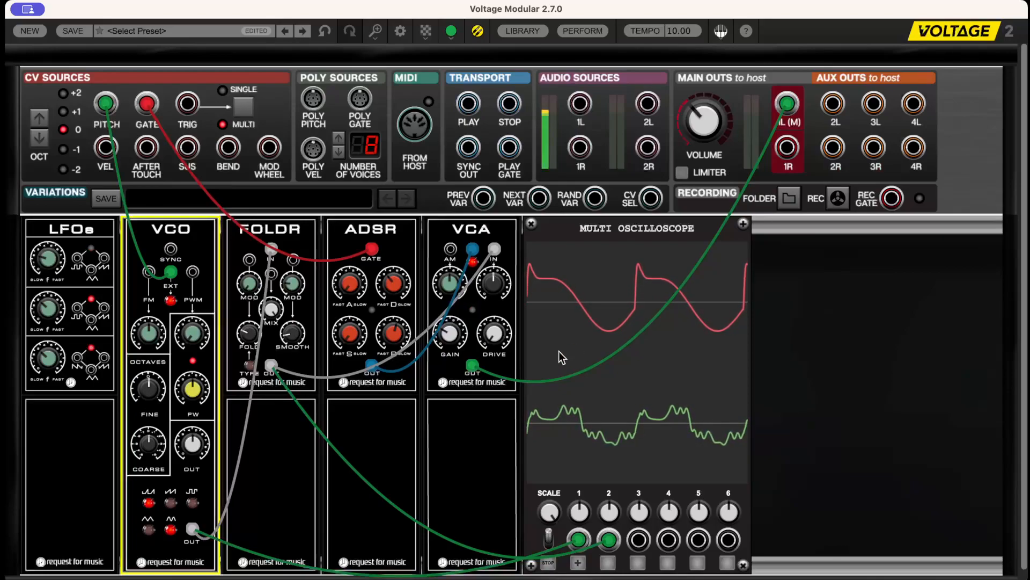
{"action": "left_click", "coordinate": [472, 262]}
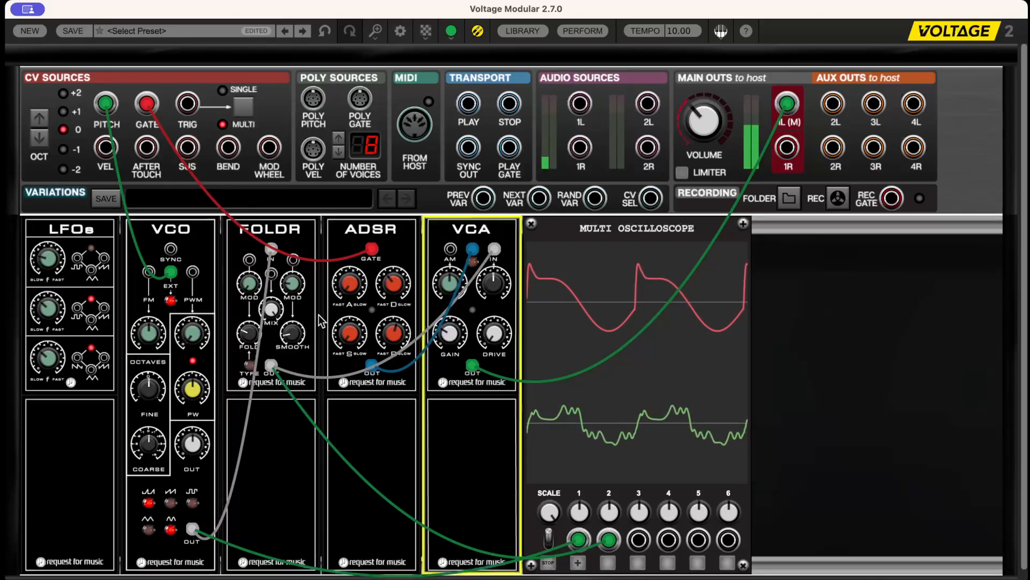
{"action": "mouse_move", "coordinate": [252, 332]}
{"action": "left_mouse_down"}
{"action": "mouse_move", "coordinate": [263, 294]}
{"action": "mouse_move", "coordinate": [261, 347]}
{"action": "left_mouse_up"}
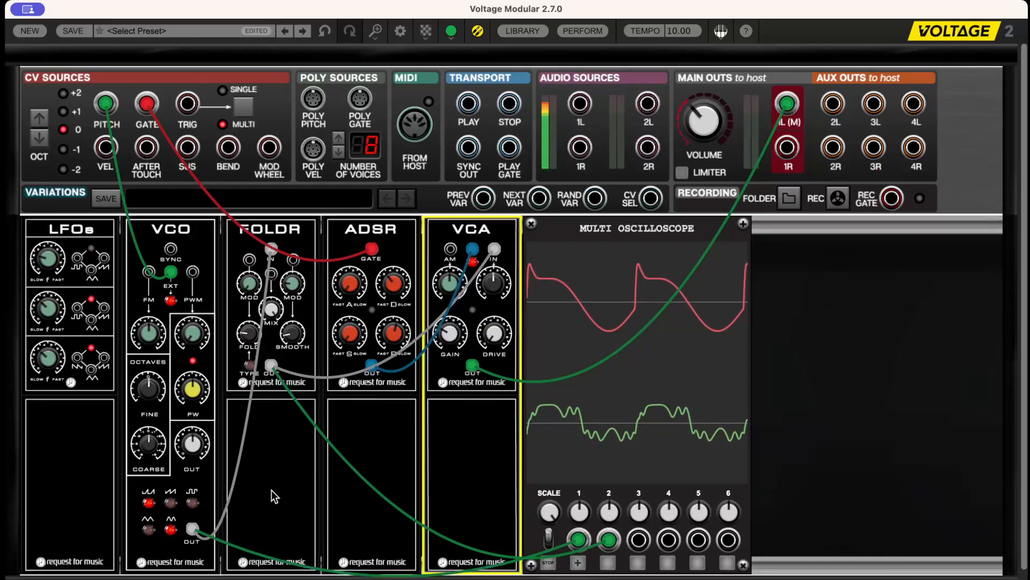